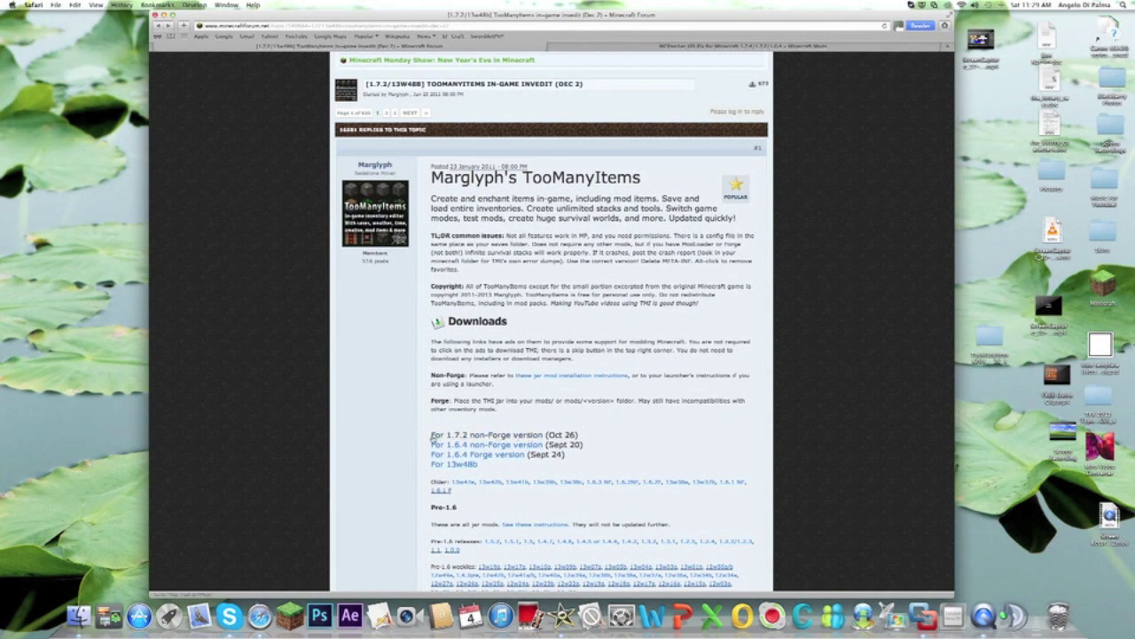
Step: Download the TooManyItems 1.7.2 non-Forge version, skipping the ad, check the downloads list, and close the ad page
click(516, 438)
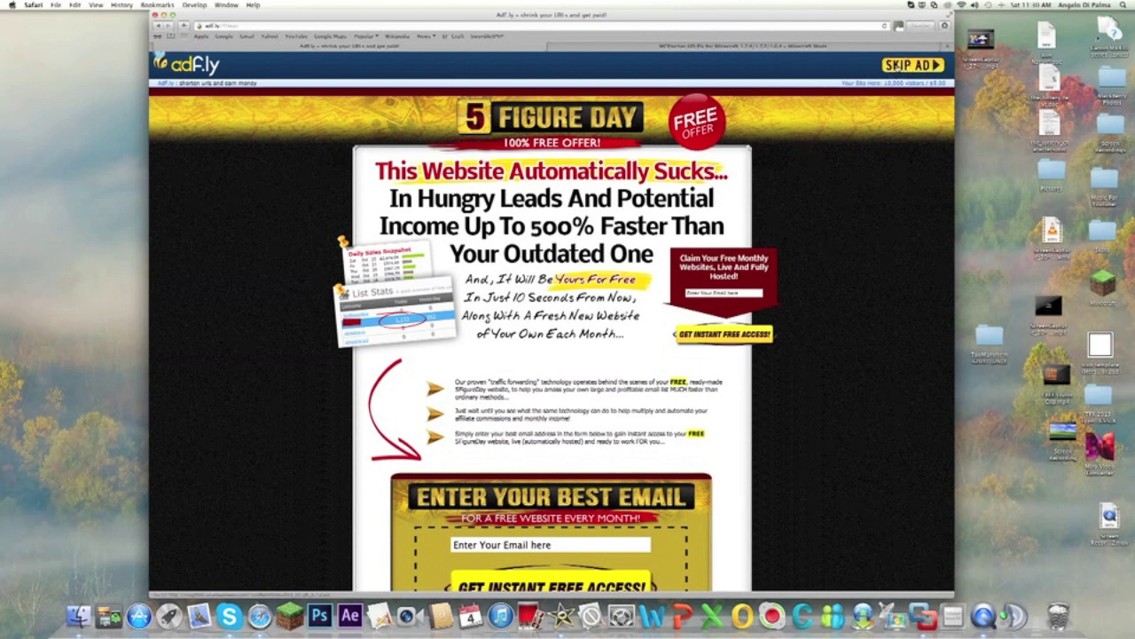
click(896, 67)
click(944, 25)
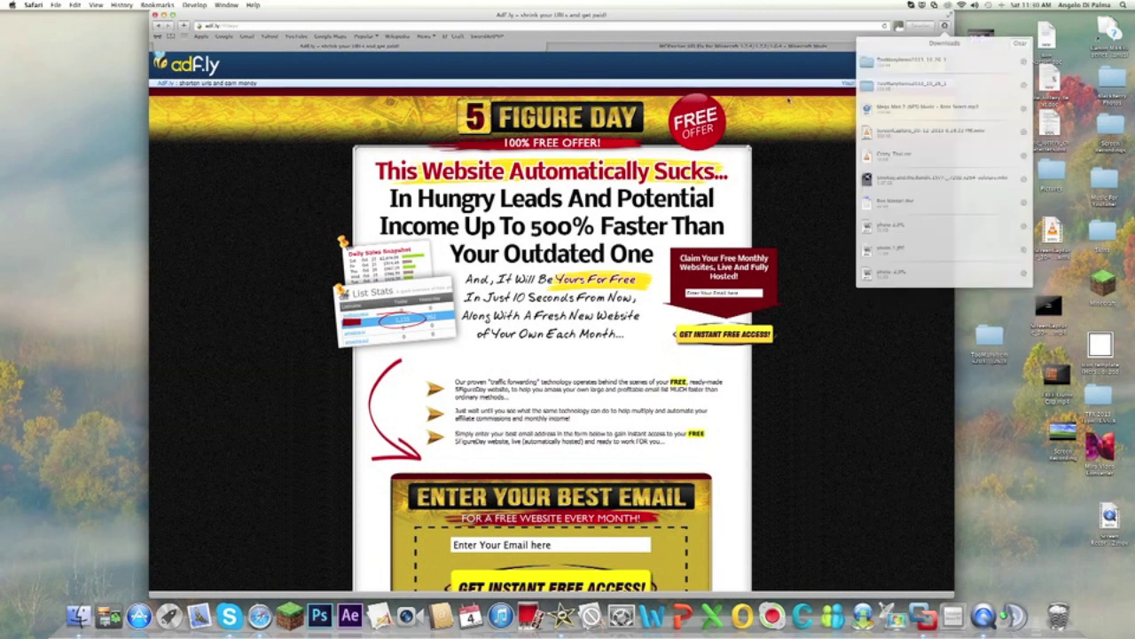
click(572, 40)
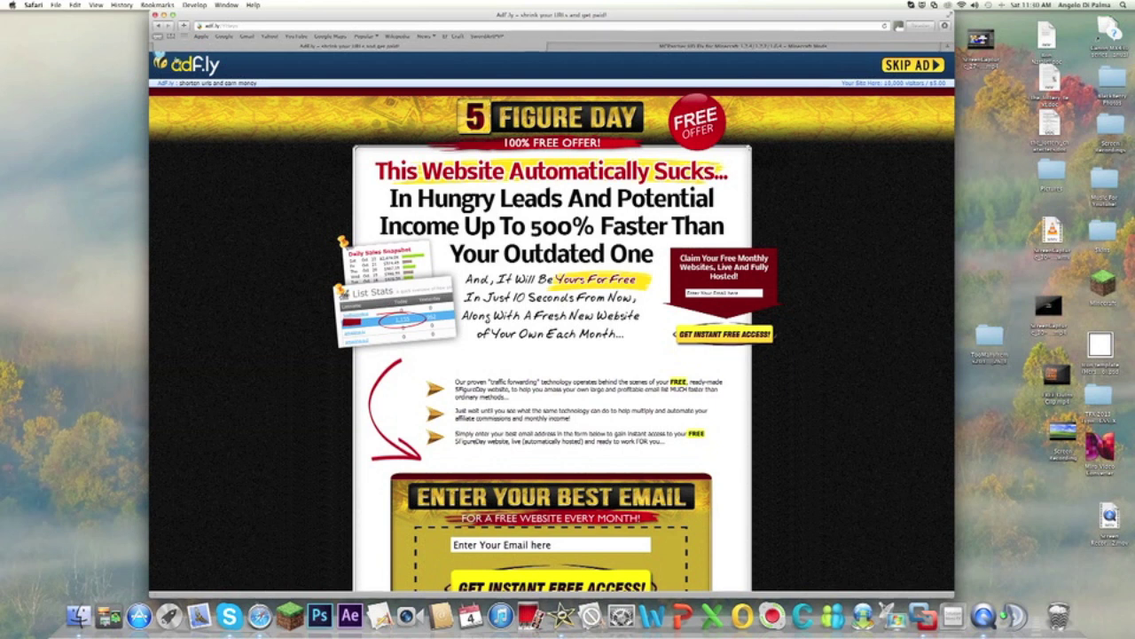
key(super+w)
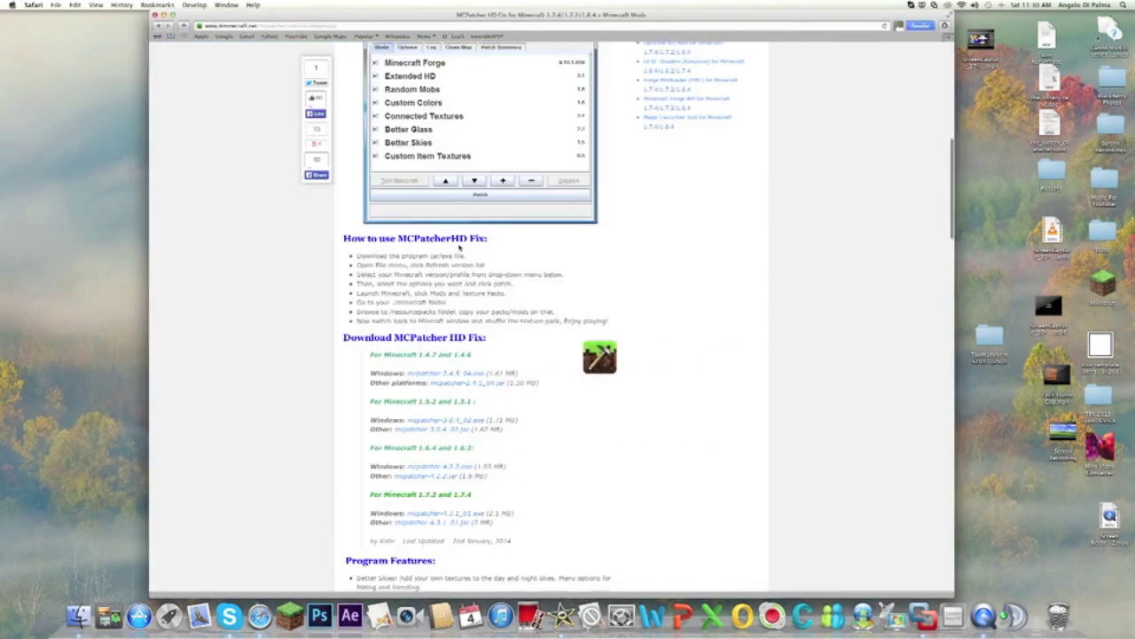
Step: Download mcpatcher-4.3.1_01.jar for Minecraft 1.7.2 and 1.7.4 and place the file on the desktop
scroll(459, 245, up, 5)
scroll(458, 245, down, 5)
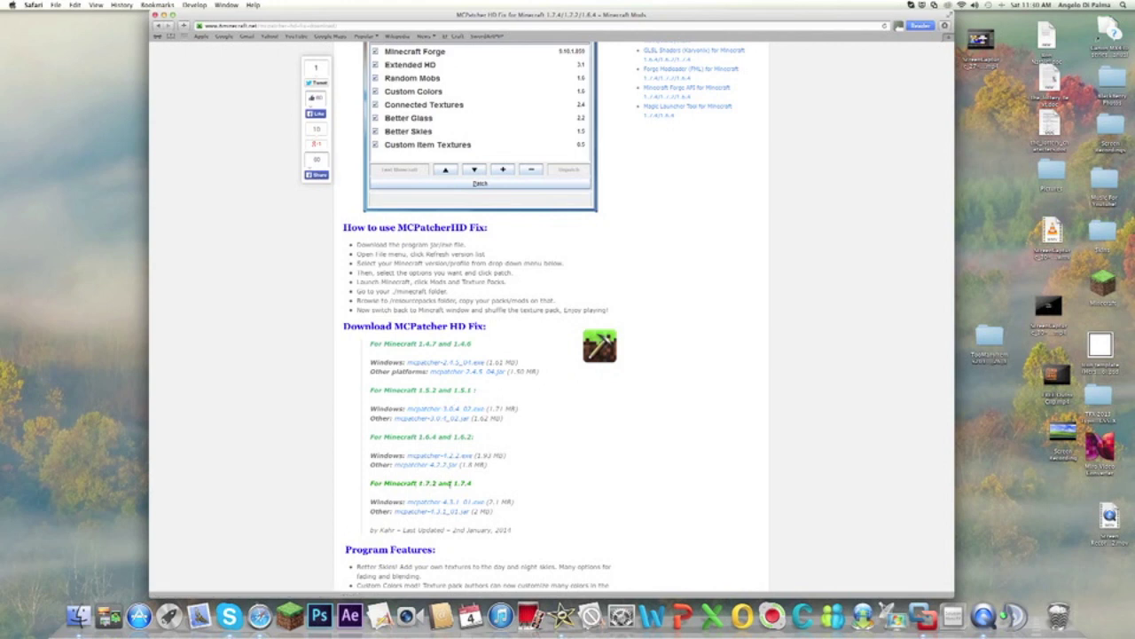
click(408, 512)
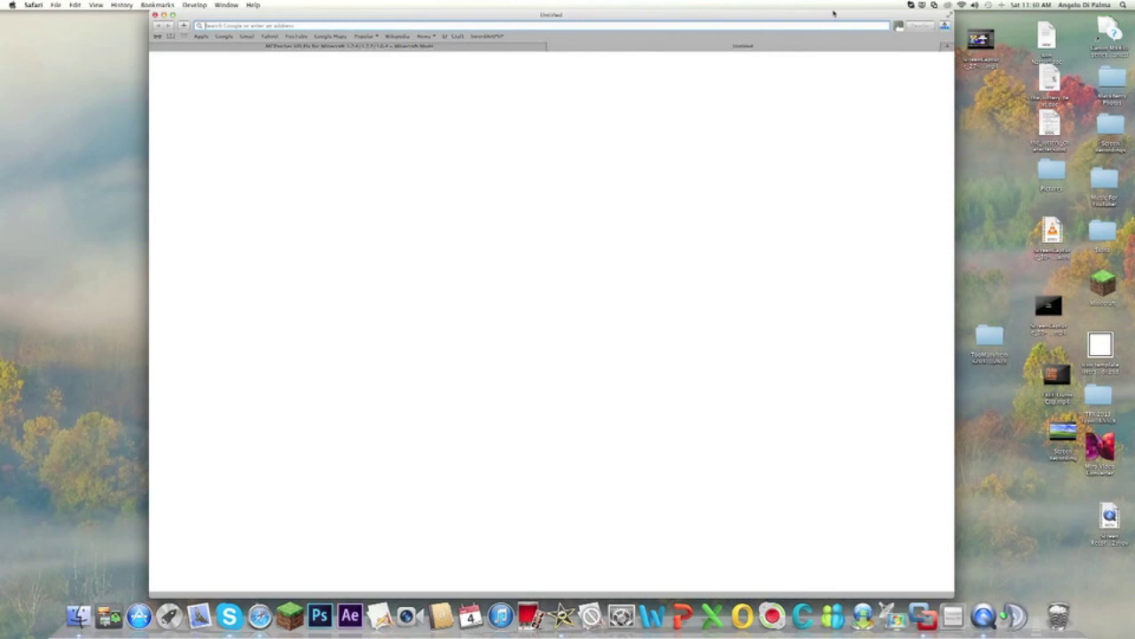
click(552, 46)
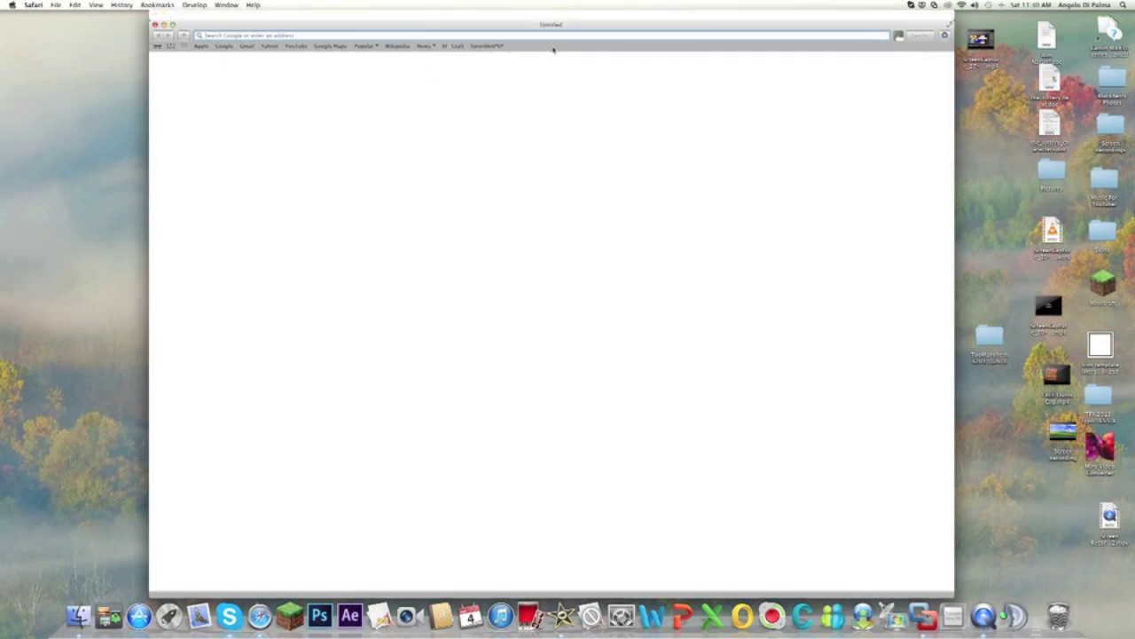
click(946, 26)
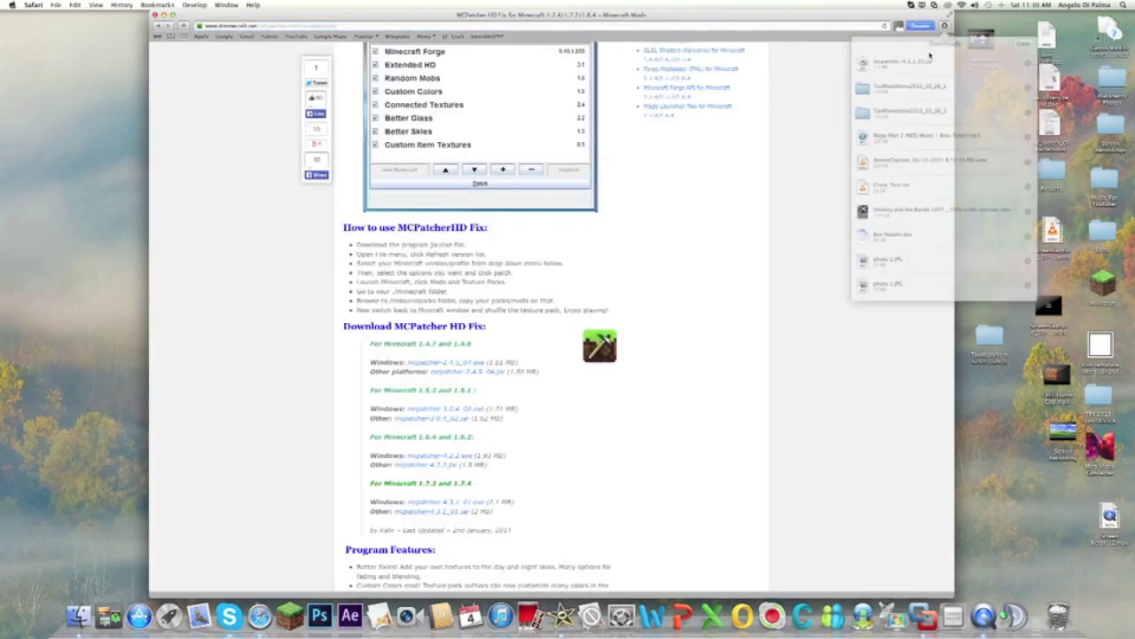
drag(997, 409, 994, 406)
Step: Get the browser windows out of the way so only the desktop remains
click(173, 12)
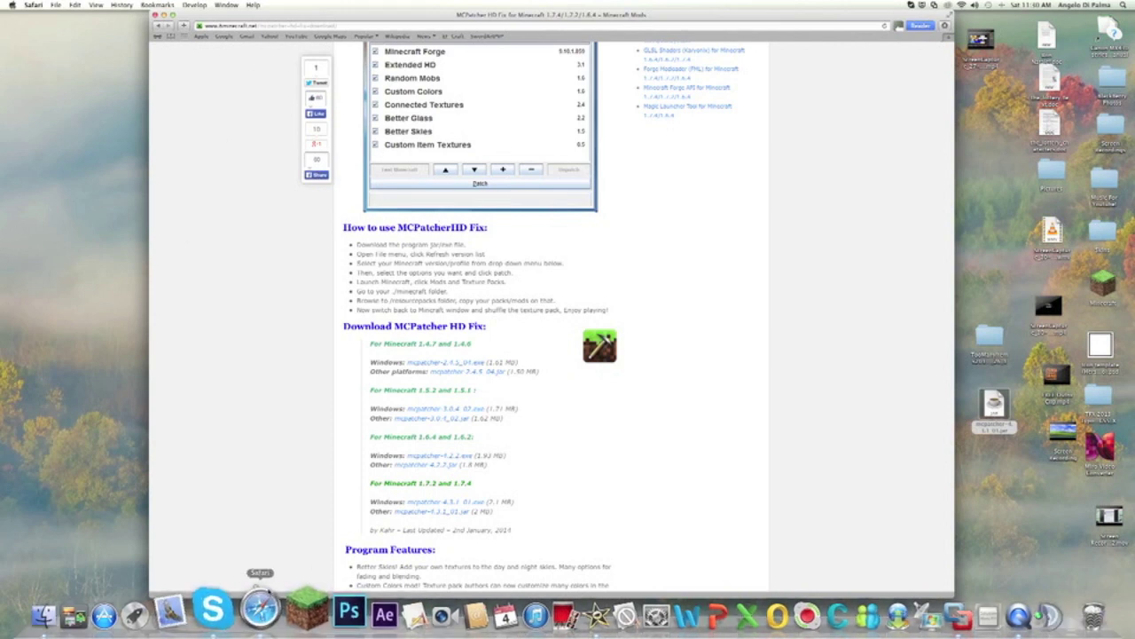
right_click(260, 610)
click(270, 554)
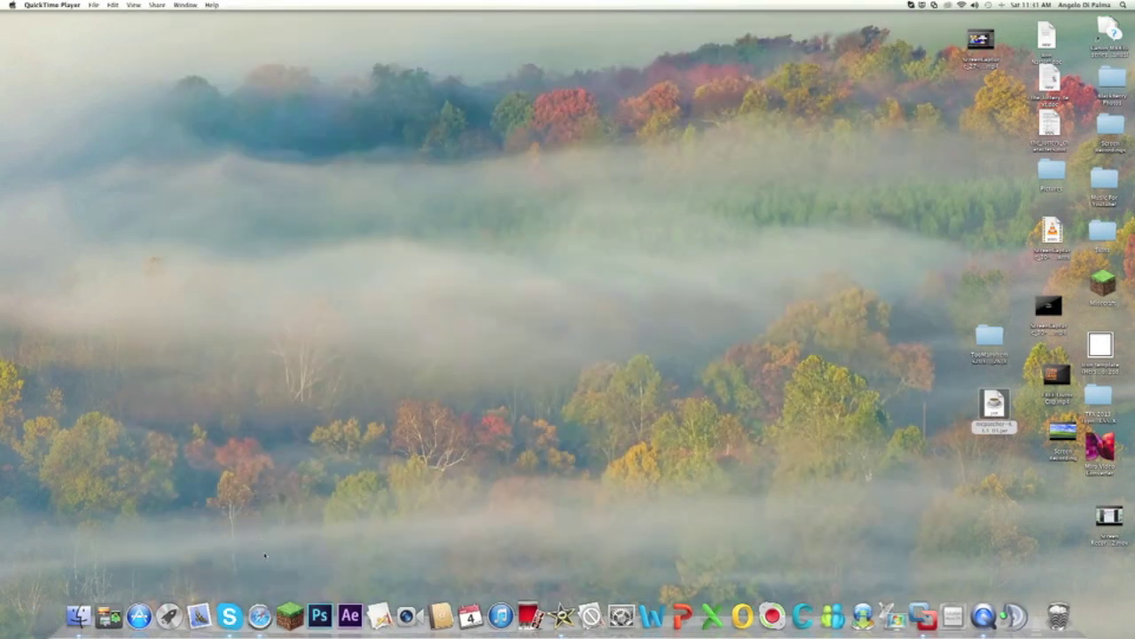
Step: Move mcpatcher-4.3.1_01.jar to the middle of the desktop and launch it through Open With
drag(994, 404, 493, 229)
right_click(492, 229)
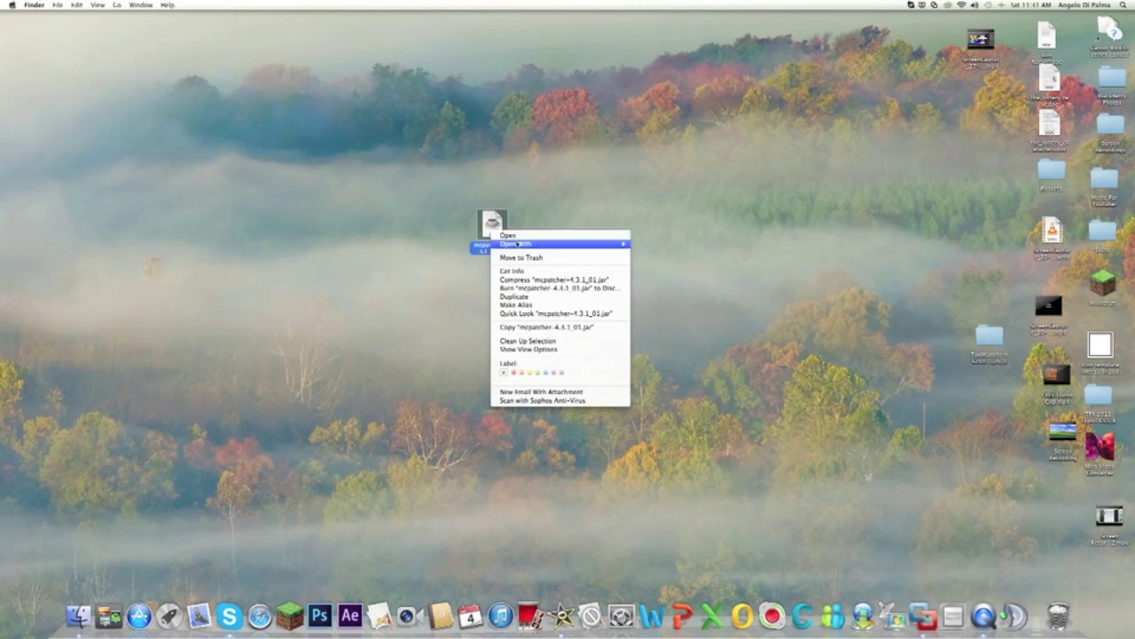
mouse_move(570, 246)
click(666, 248)
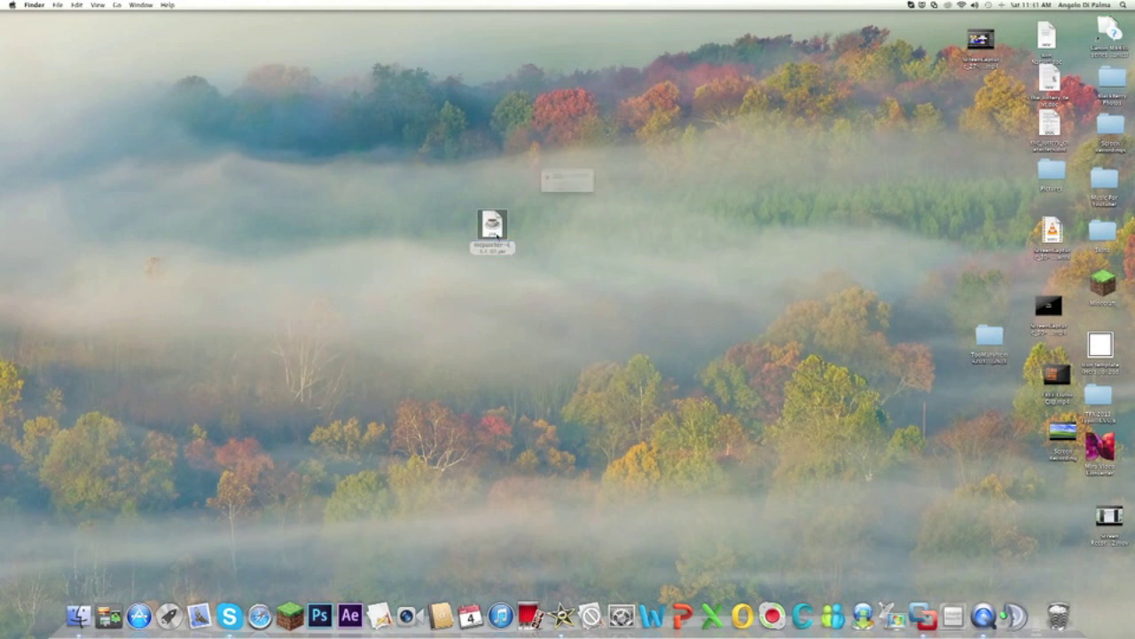
click(646, 214)
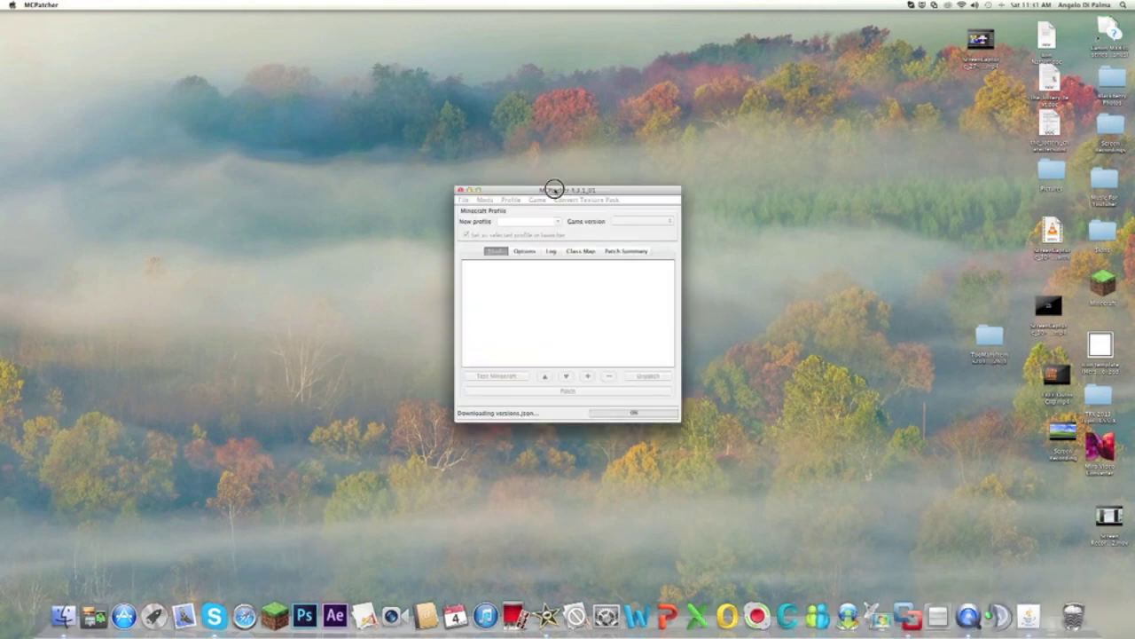
Step: Set the MCPatcher game version to 1.7.2
drag(553, 189, 506, 209)
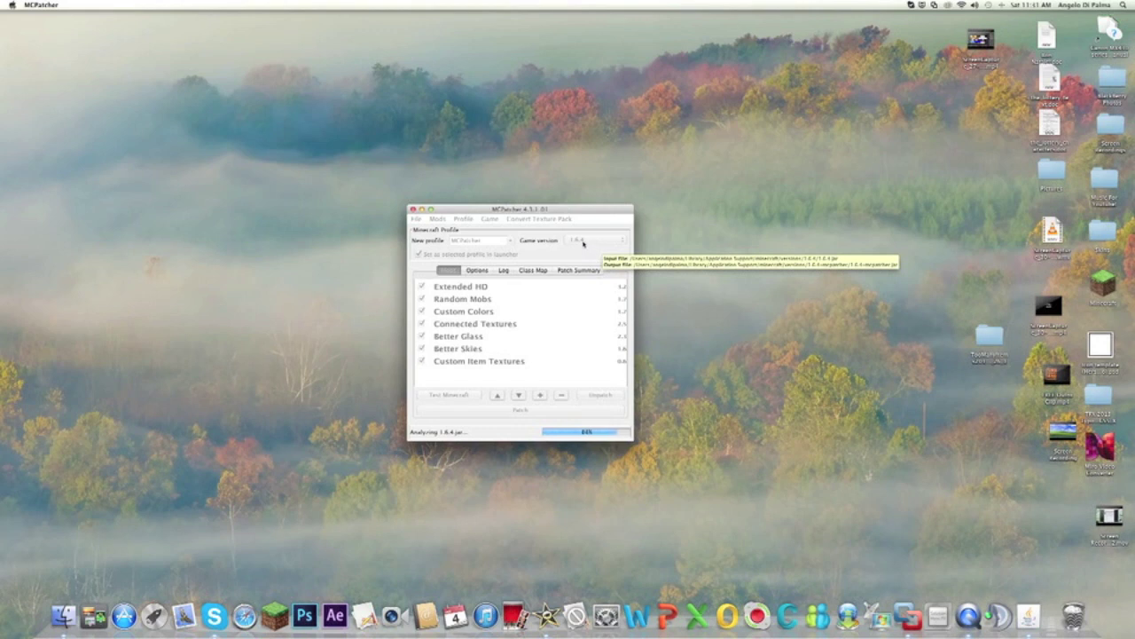
click(578, 240)
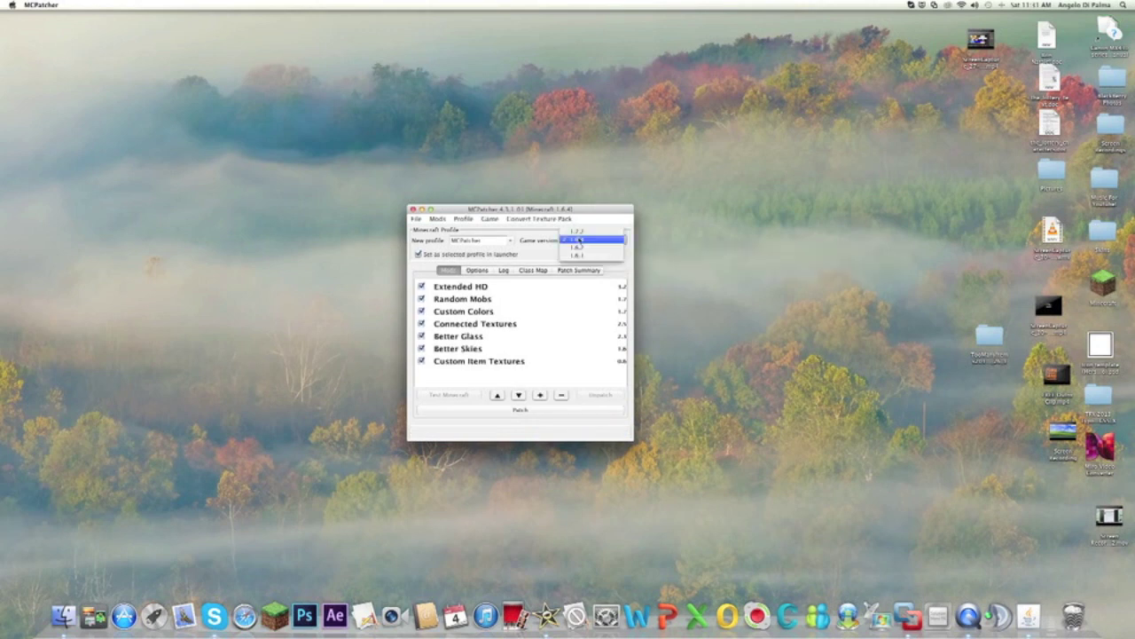
click(582, 232)
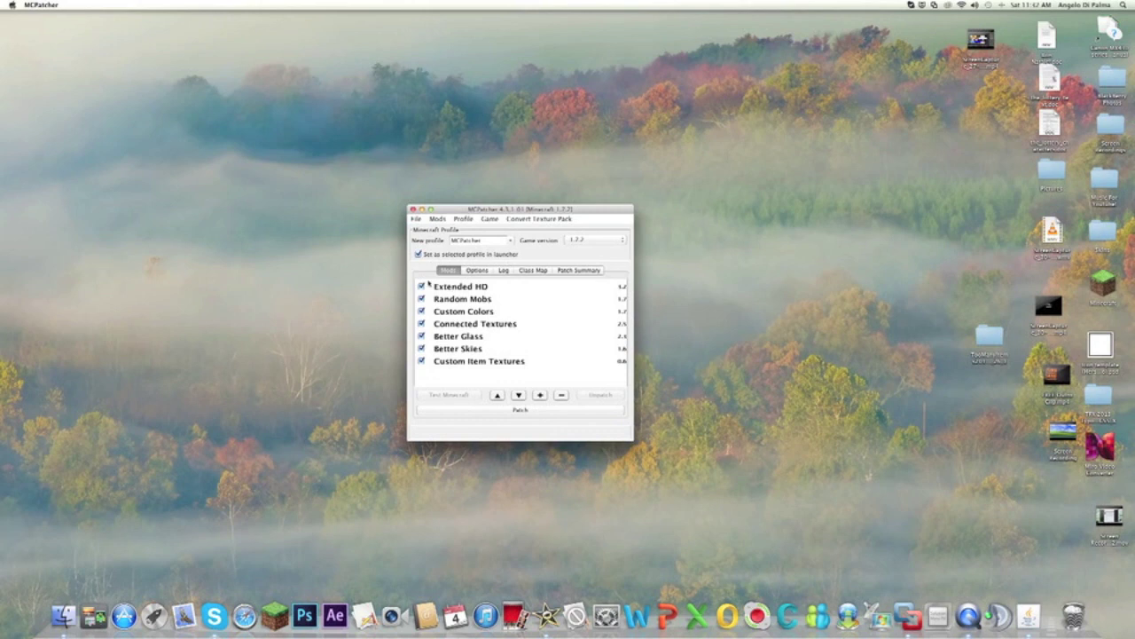
Step: Disable all the built-in mods, from Custom Item Textures and Better Skies up through Extended HD and Random Mobs
click(421, 349)
click(422, 336)
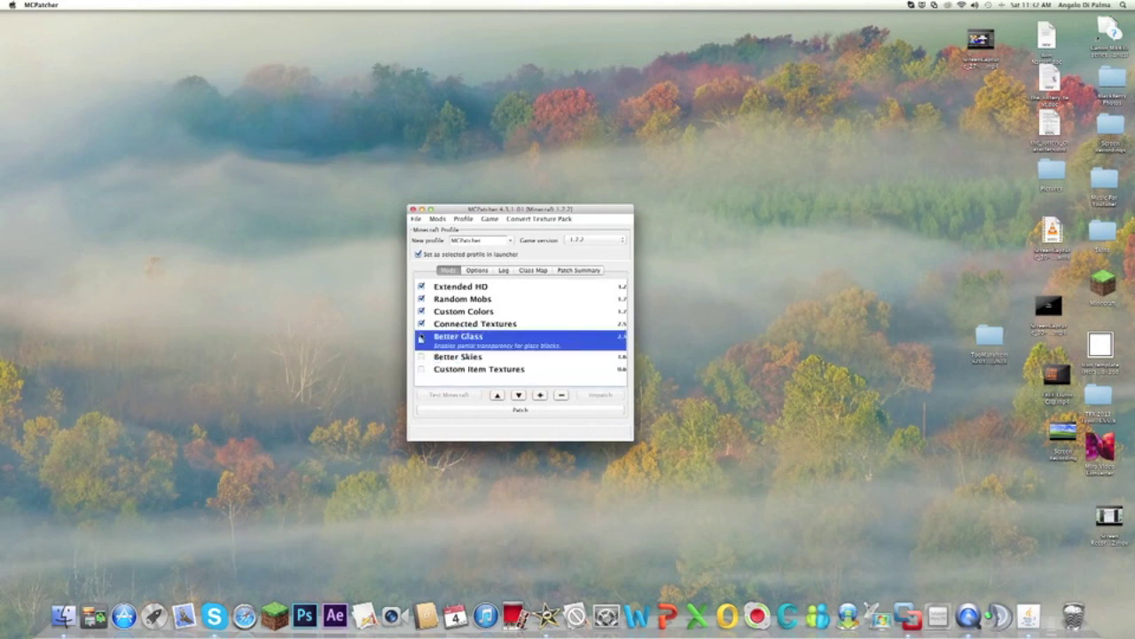
click(421, 324)
click(422, 311)
click(421, 299)
click(421, 288)
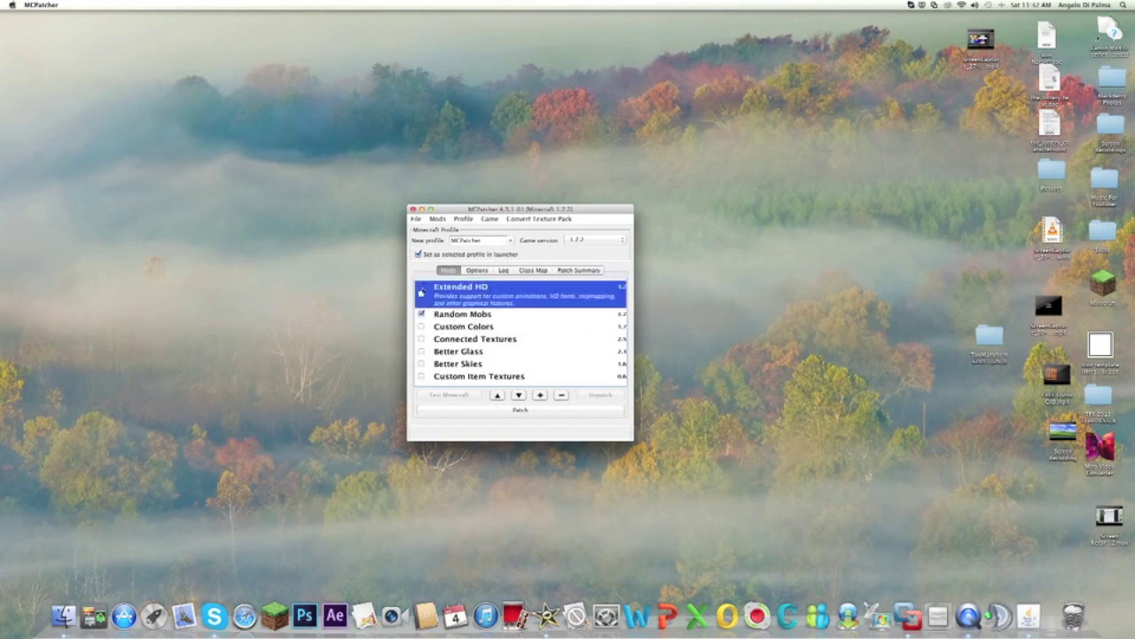
click(433, 315)
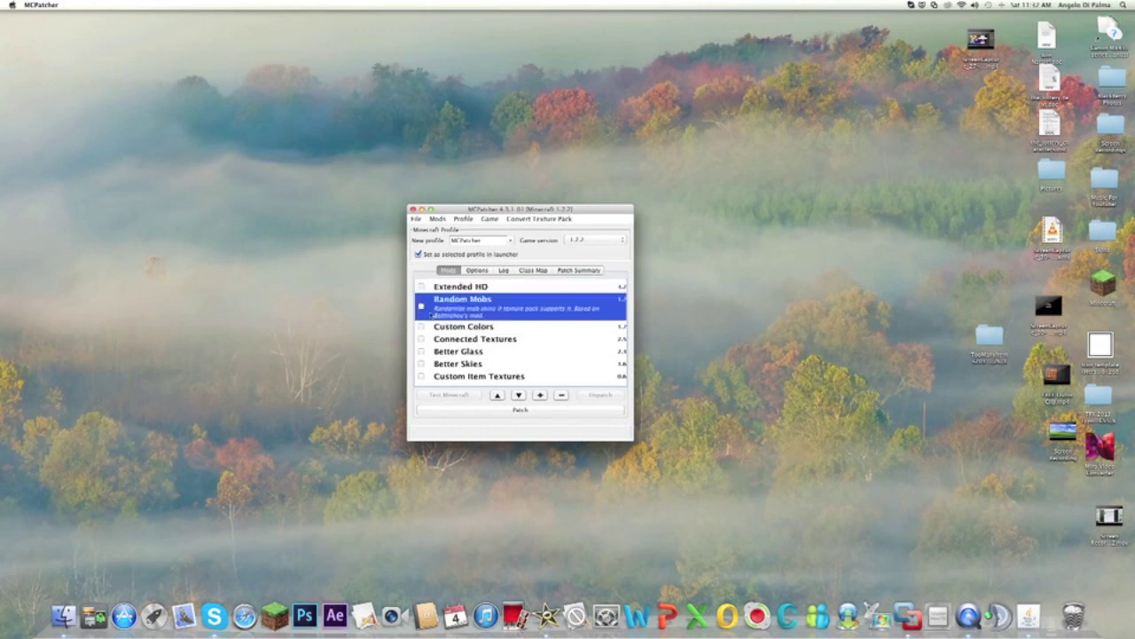
Step: Move the TooManyItems2013_10_26_1 folder nearer the middle of the desktop, open it and enlarge its window
drag(987, 335, 714, 286)
double_click(713, 285)
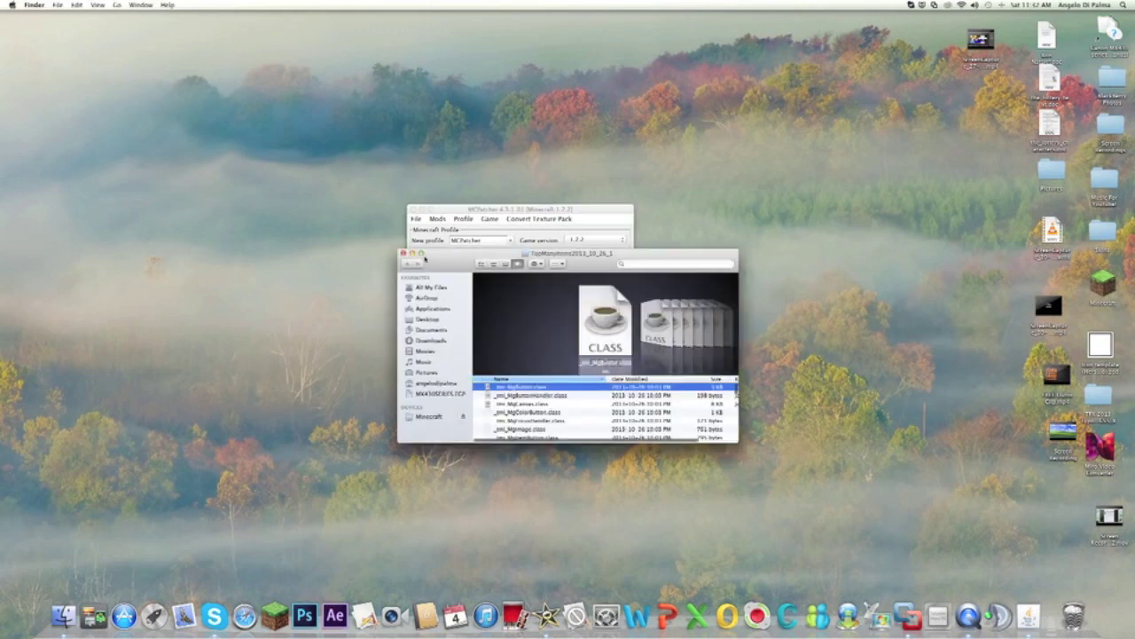
drag(397, 249, 174, 15)
Step: Look through the class files inside the TooManyItems folder
scroll(359, 177, down, 3)
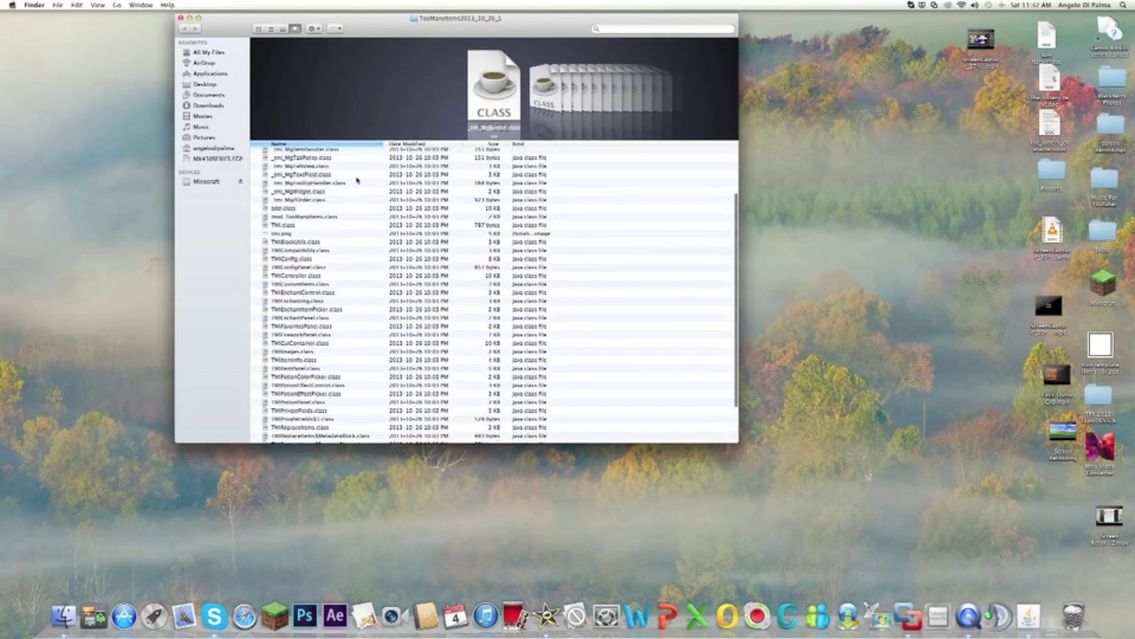
scroll(370, 241, down, 2)
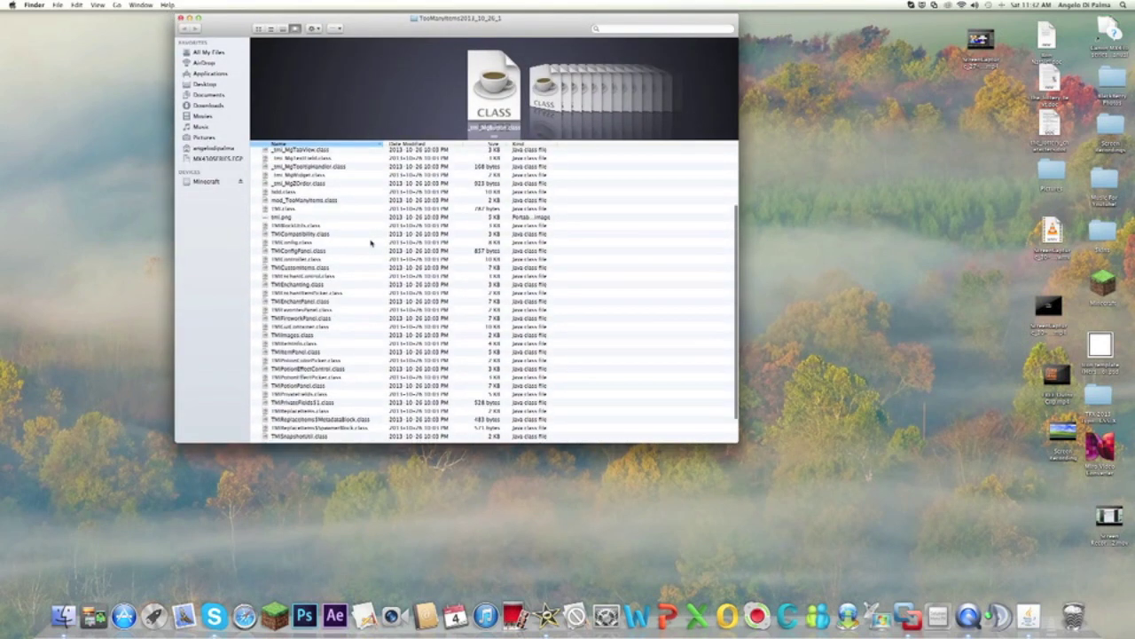
scroll(371, 241, up, 4)
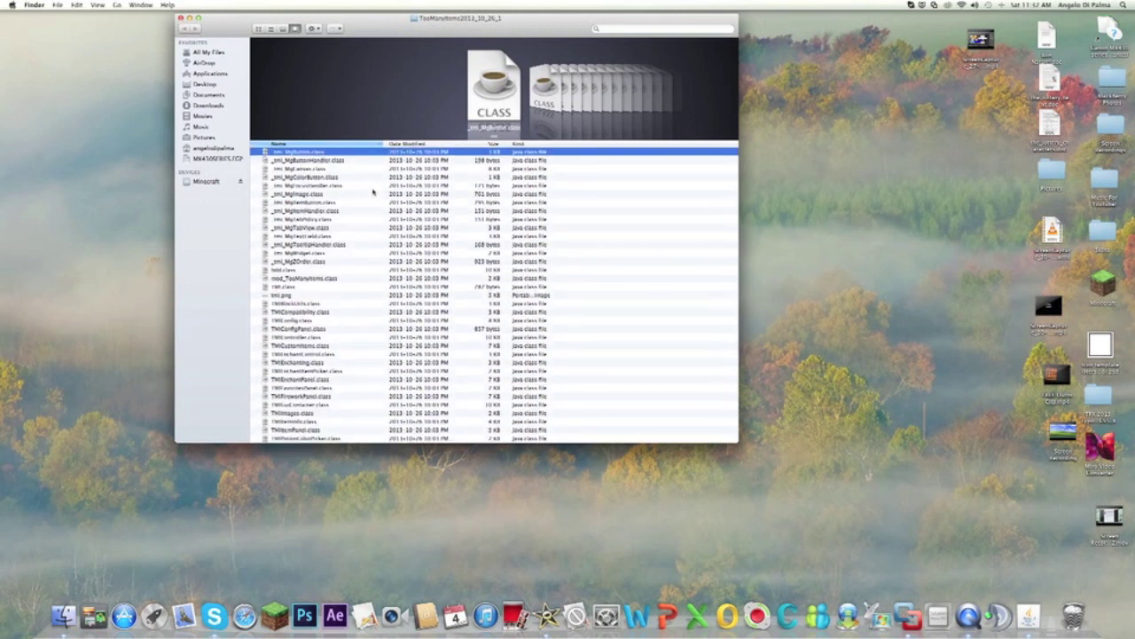
key(Down)
key(Down)
key(Down)
key(Down)
key(Down)
key(Down)
key(Down)
key(Down)
key(Down)
key(Down)
key(Down)
key(Down)
key(Down)
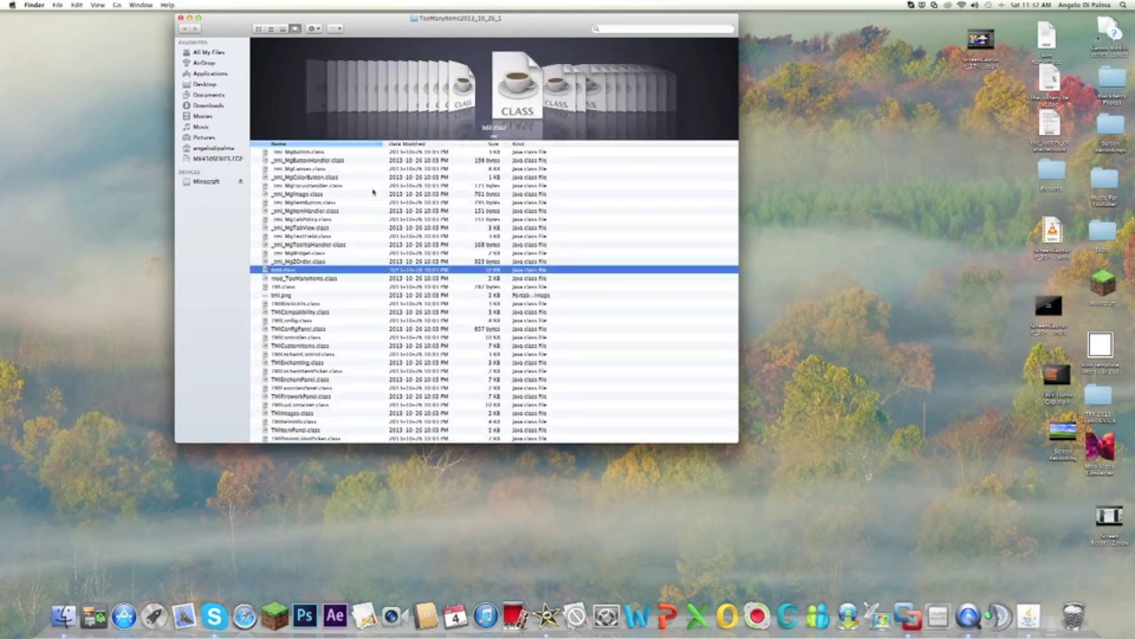
key(Up)
key(Up)
key(Up)
key(Up)
key(Up)
key(Up)
key(Up)
key(Up)
key(Up)
key(Up)
key(Up)
key(Up)
key(Up)
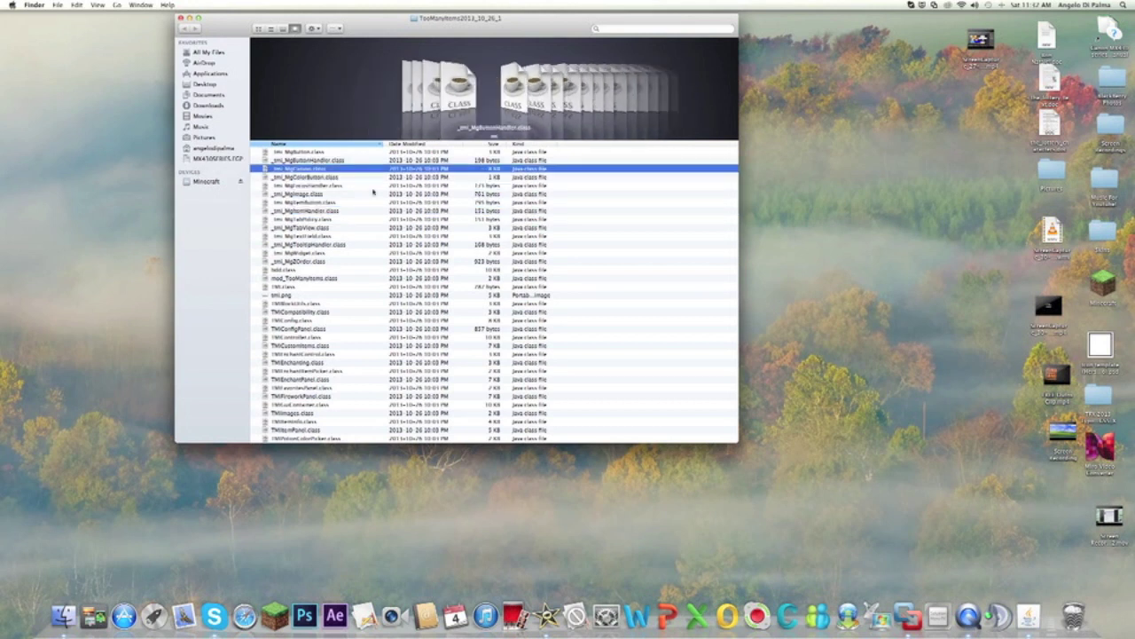
Step: Select every file in the TooManyItems folder and compress them into one zip archive
key(shift+Down)
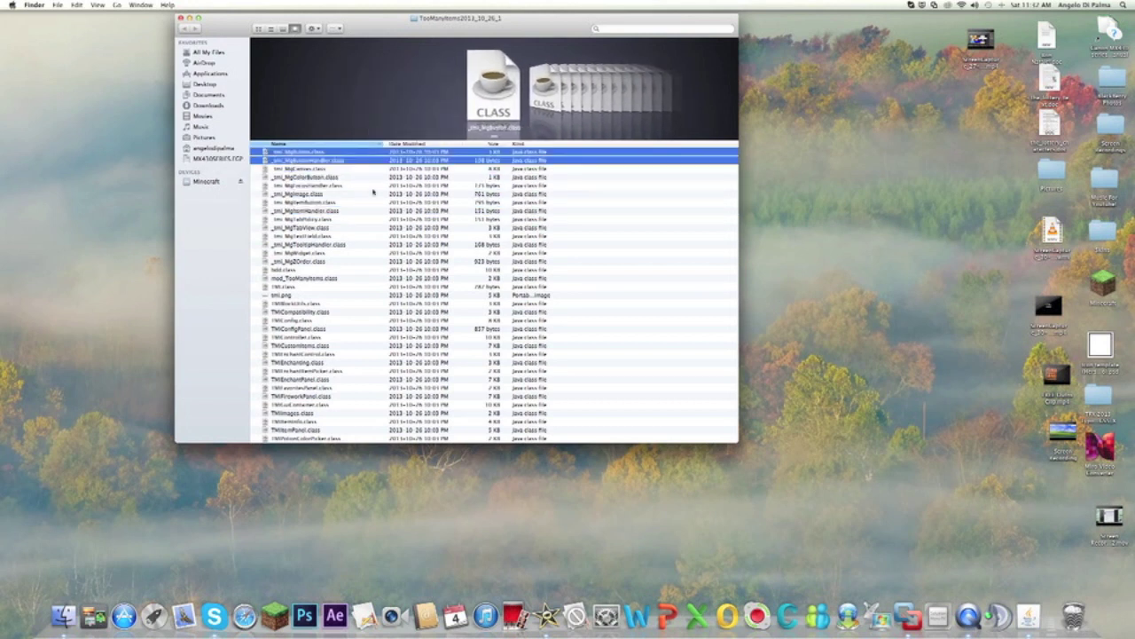
key(shift+Down)
key(shift+Down)
key(shift+Down)
key(shift+Down)
key(shift+Down)
key(shift+Down)
key(shift+Down)
key(shift+Down)
key(shift+Down)
key(shift+Down)
key(shift+Down)
key(shift+Down)
key(shift+Down)
key(shift+Down)
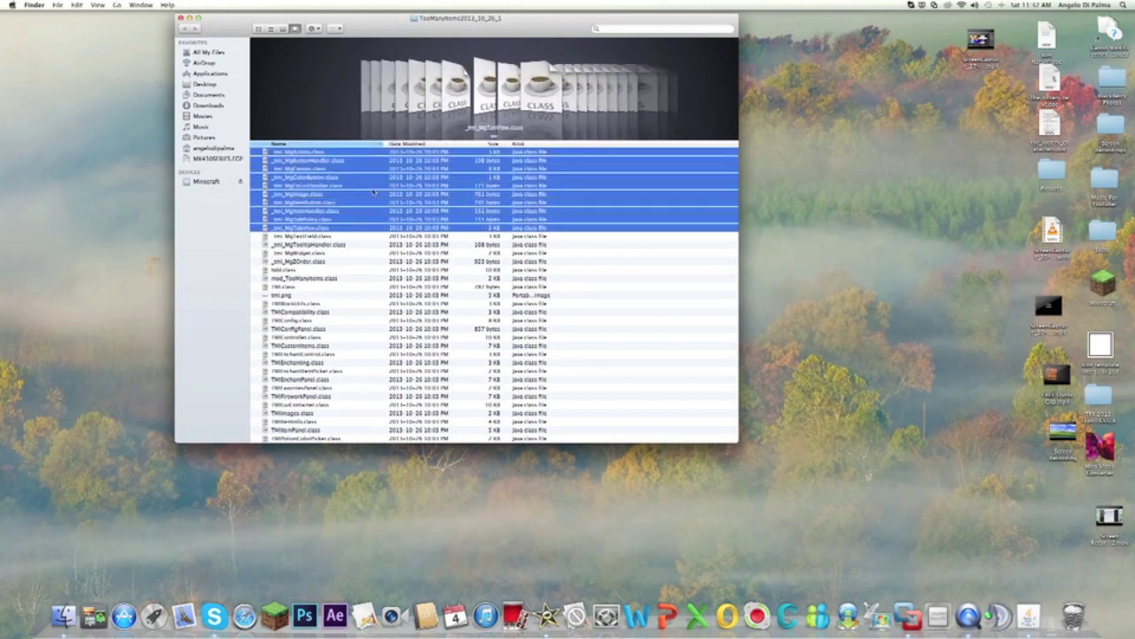
key(shift+Down)
key(shift+Down)
key(shift+Down)
key(shift+Down)
key(shift+Down)
key(shift+Down)
key(shift+Down)
key(shift+Down)
key(shift+Down)
key(shift+Down)
key(shift+Down)
key(shift+Down)
key(shift+Down)
key(shift+Down)
key(shift+Down)
key(shift+Down)
key(shift+Down)
key(shift+Down)
key(shift+Down)
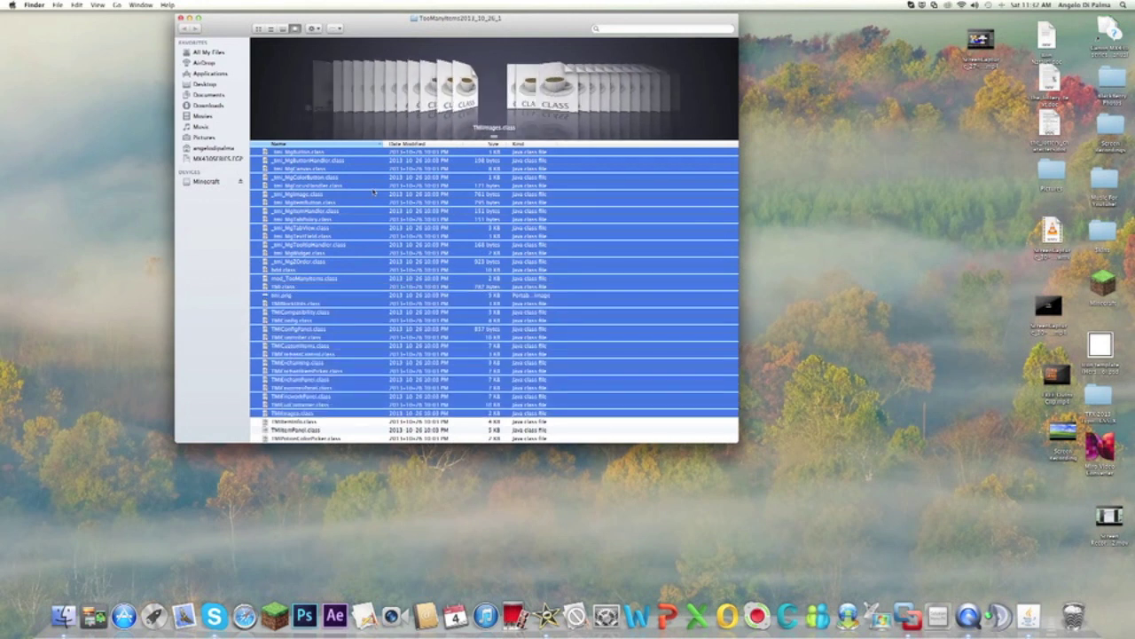
key(shift+Down)
key(shift+Down)
key(shift+Down)
key(shift+Down)
key(shift+Down)
key(shift+Down)
key(shift+Down)
key(shift+Down)
key(shift+Down)
key(shift+Down)
key(shift+Down)
key(shift+Down)
key(shift+Down)
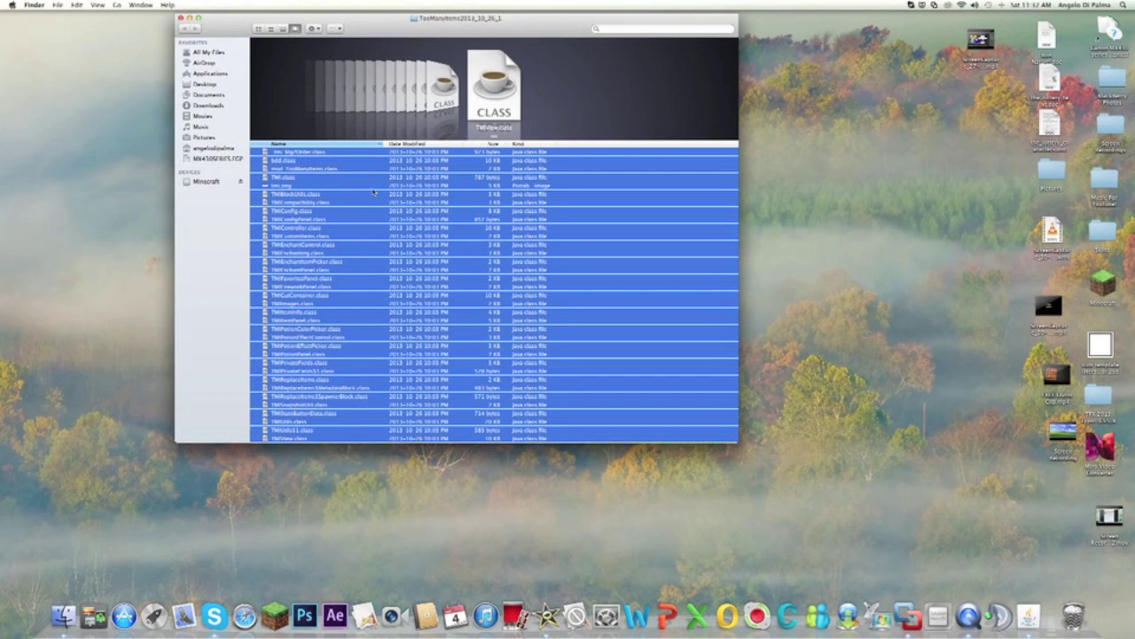
right_click(374, 191)
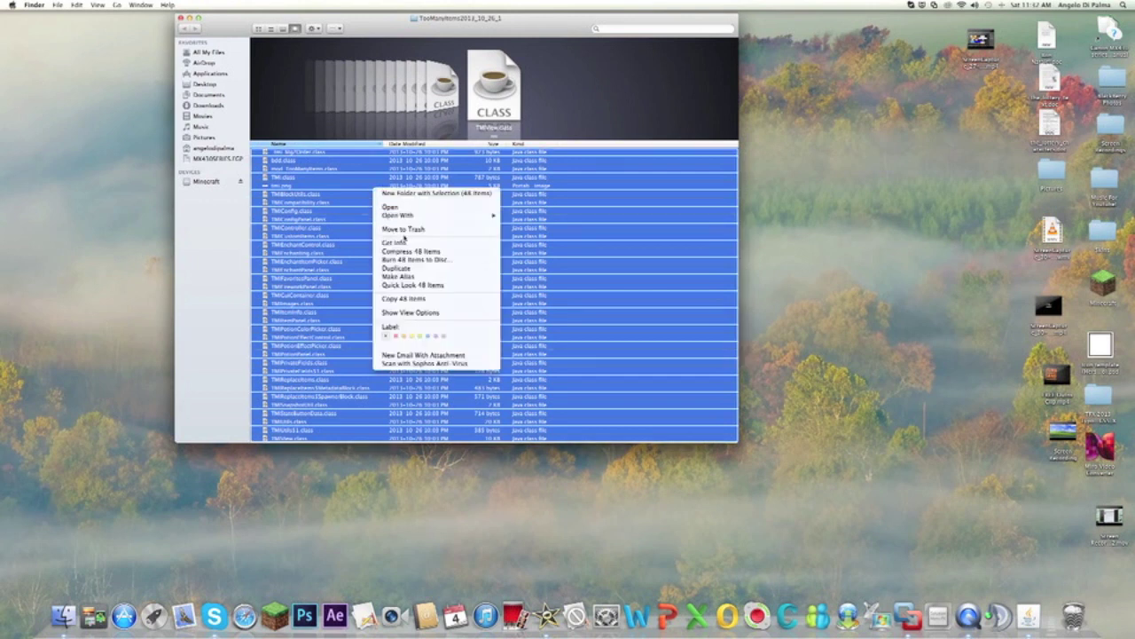
click(412, 251)
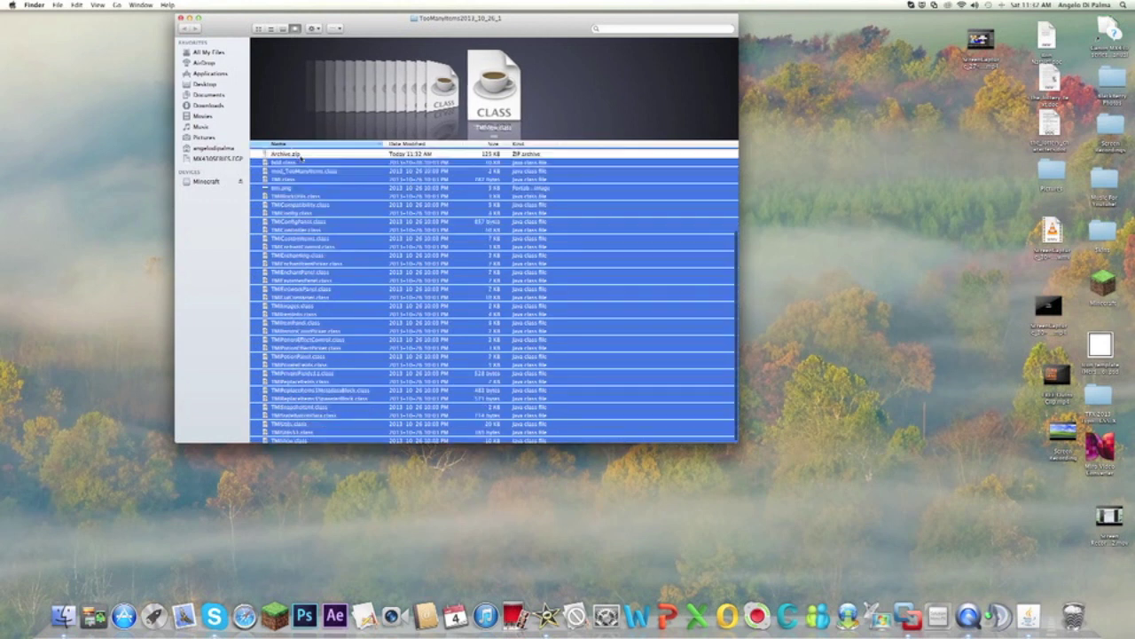
Step: Move Archive.zip out of the TooManyItems folder onto the desktop and close the folder window
drag(284, 165, 799, 196)
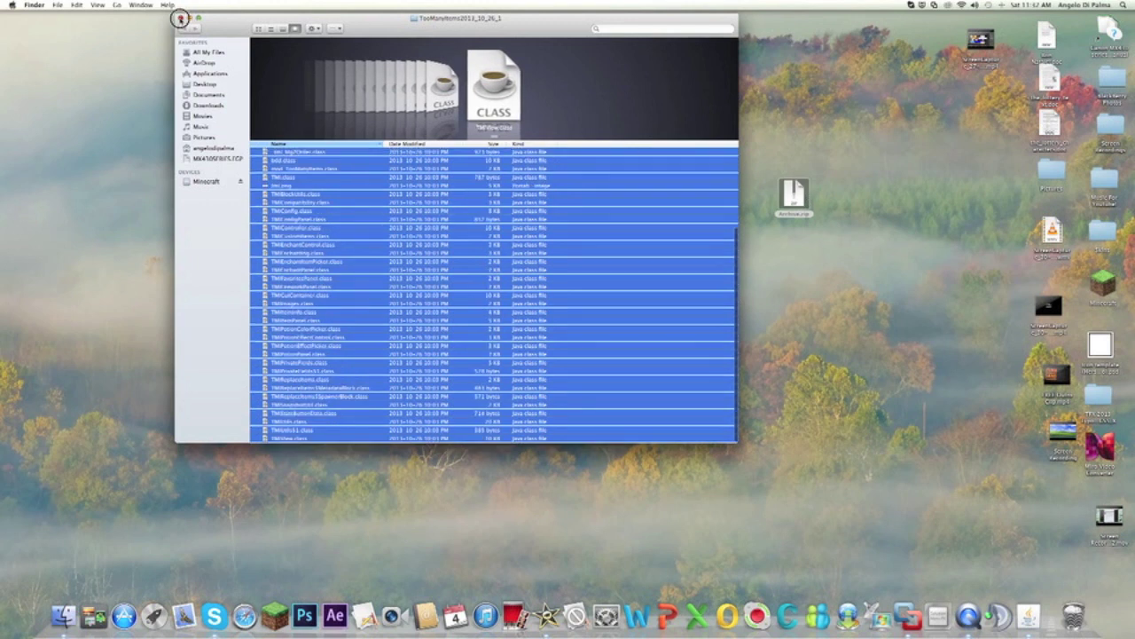
click(181, 17)
Step: Switch to MCPatcher, start adding a mod and choose Archive.zip from the Desktop folder as the mod zip file
drag(578, 209, 560, 112)
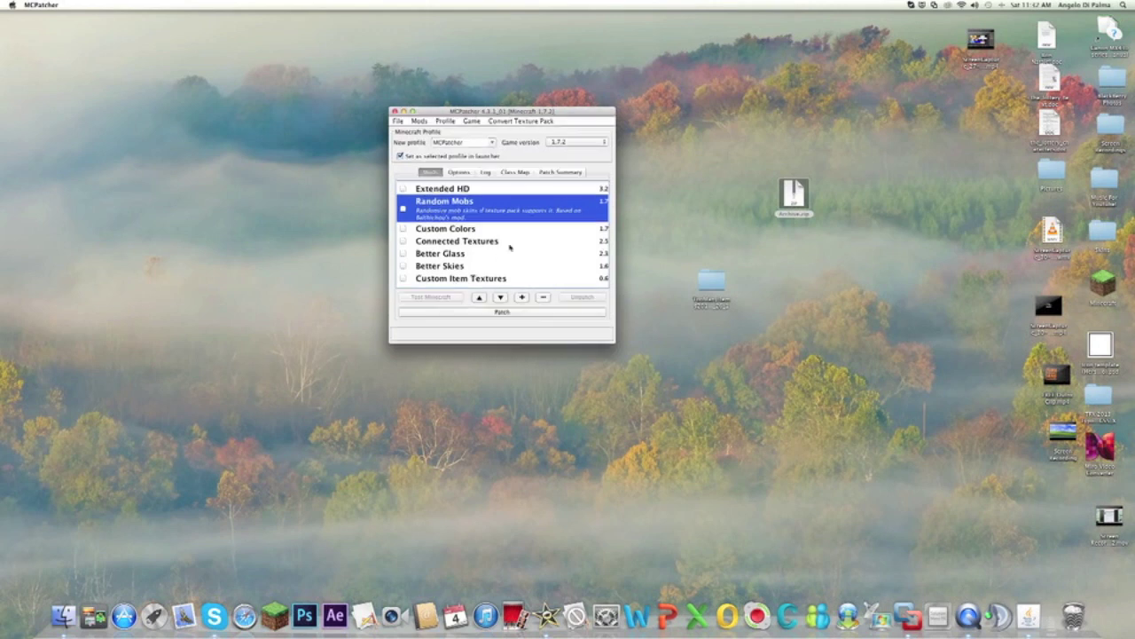
click(522, 298)
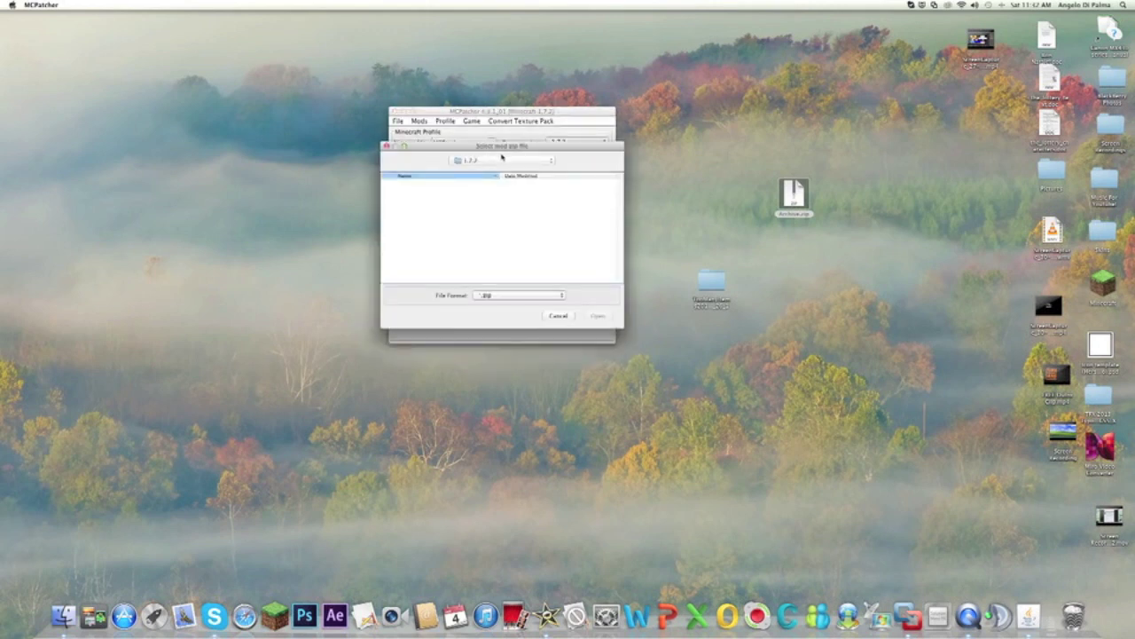
click(492, 162)
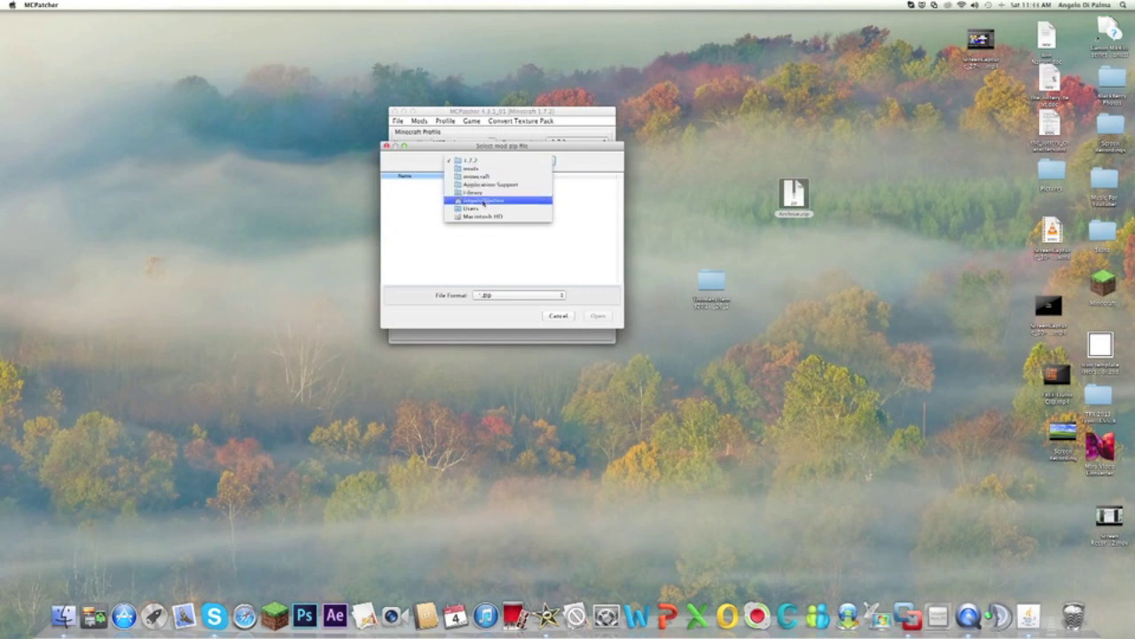
click(483, 202)
scroll(430, 210, down, 1)
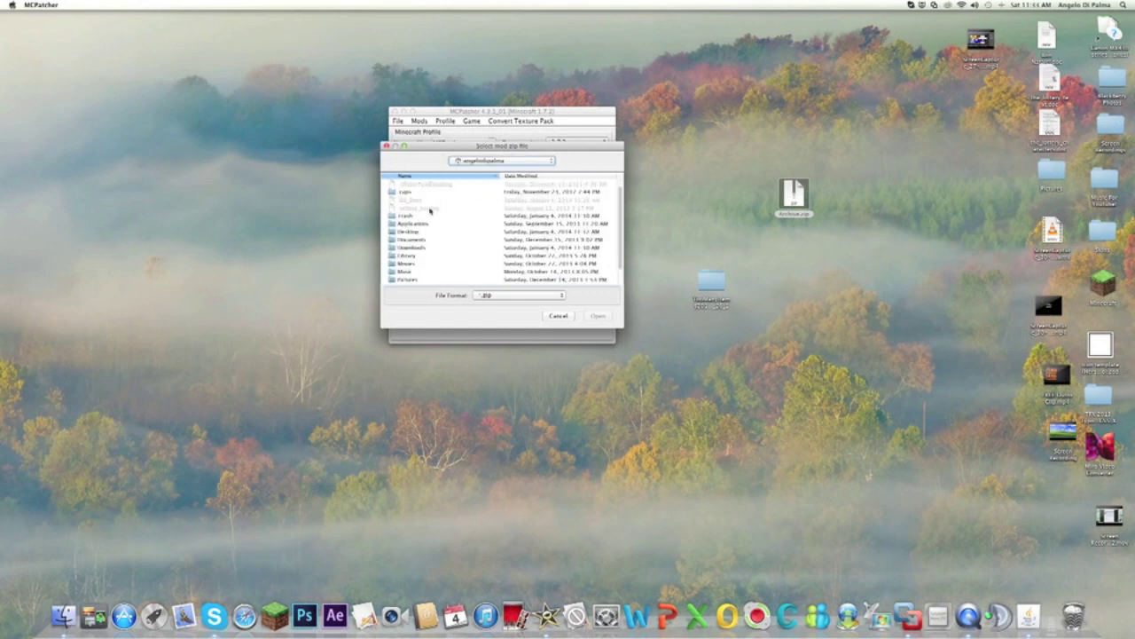
click(421, 231)
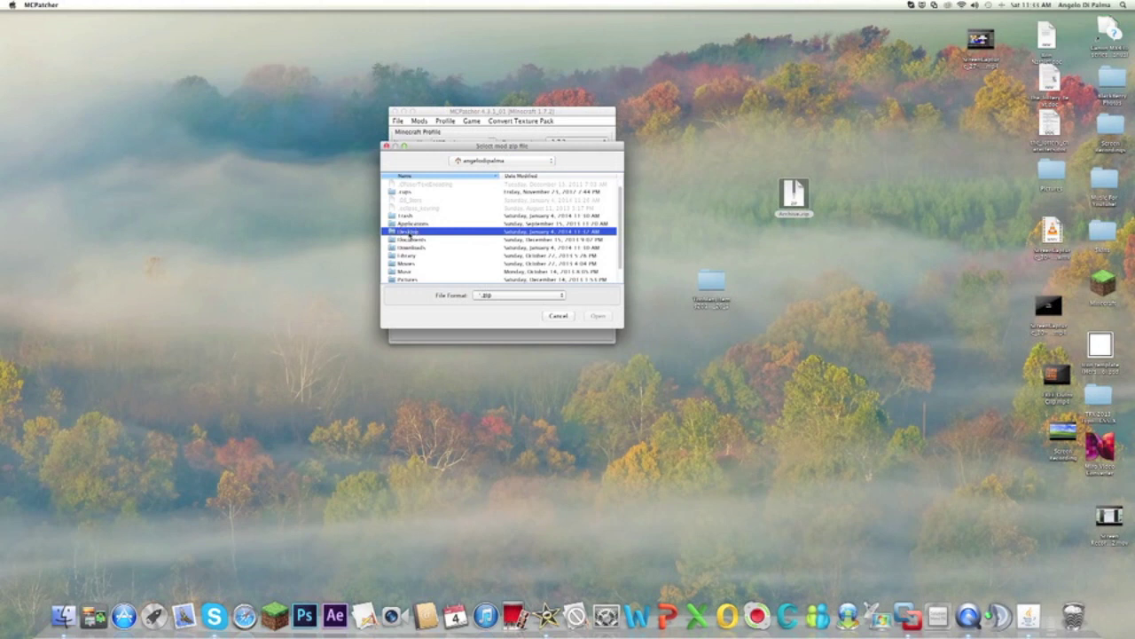
double_click(421, 232)
click(406, 199)
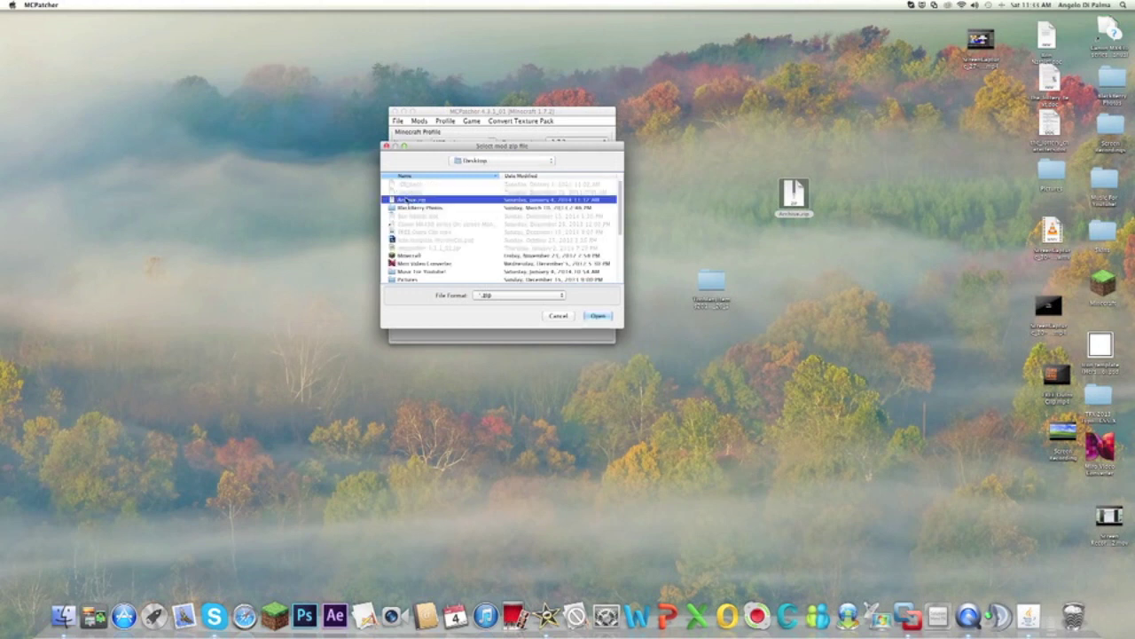
click(595, 316)
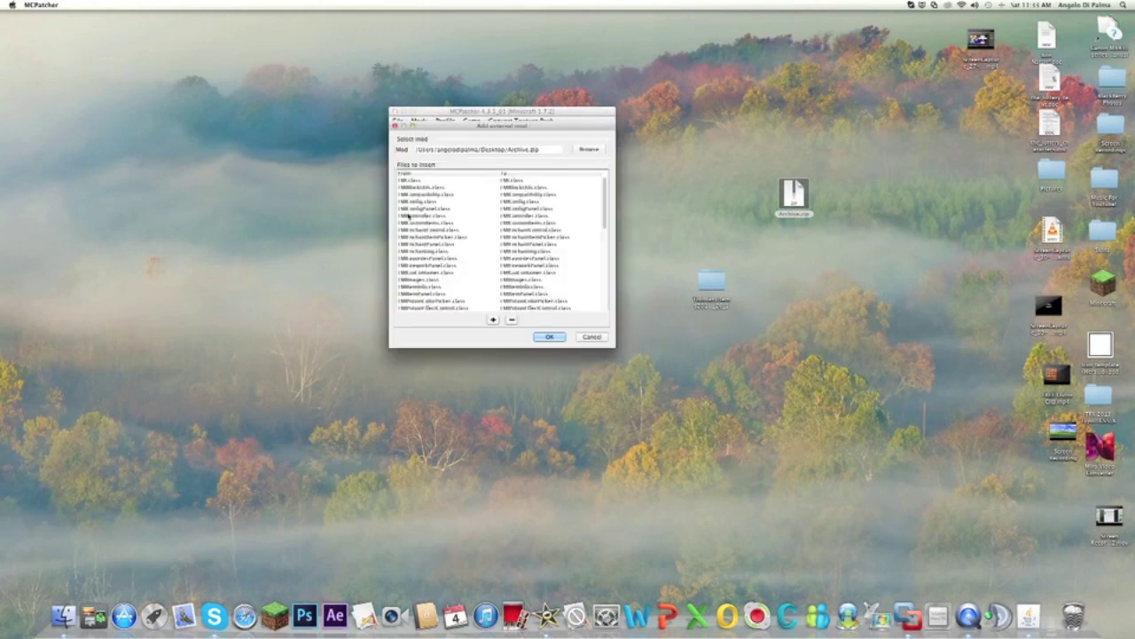
Step: Review the files to insert from Archive.zip and accept them to add the archive to the mod list
scroll(474, 197, down, 3)
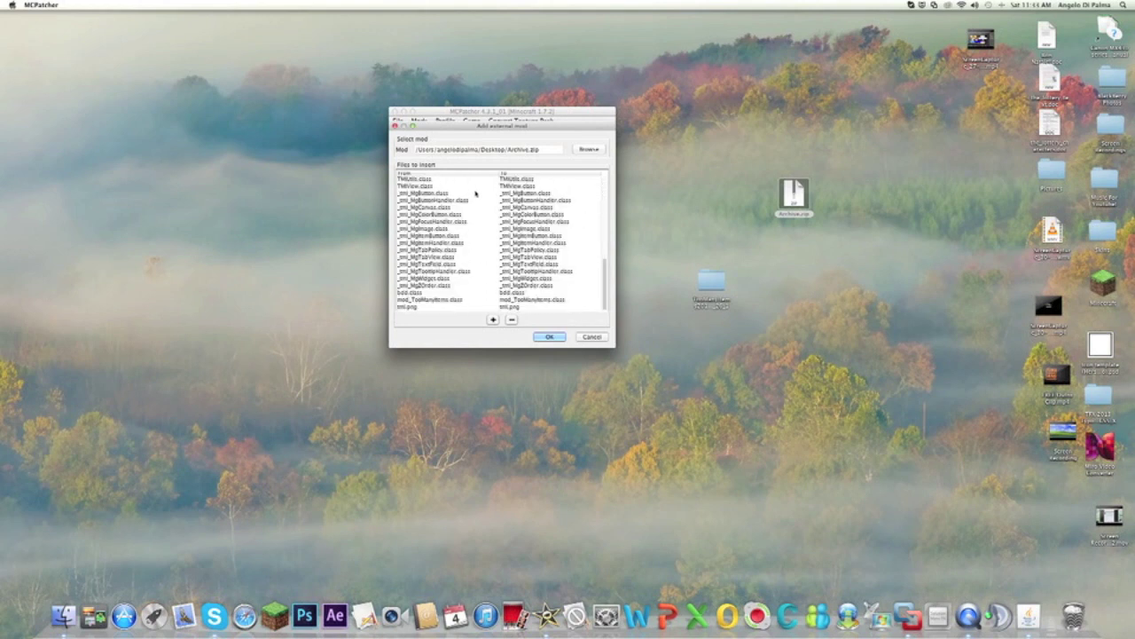
scroll(497, 257, up, 3)
click(547, 337)
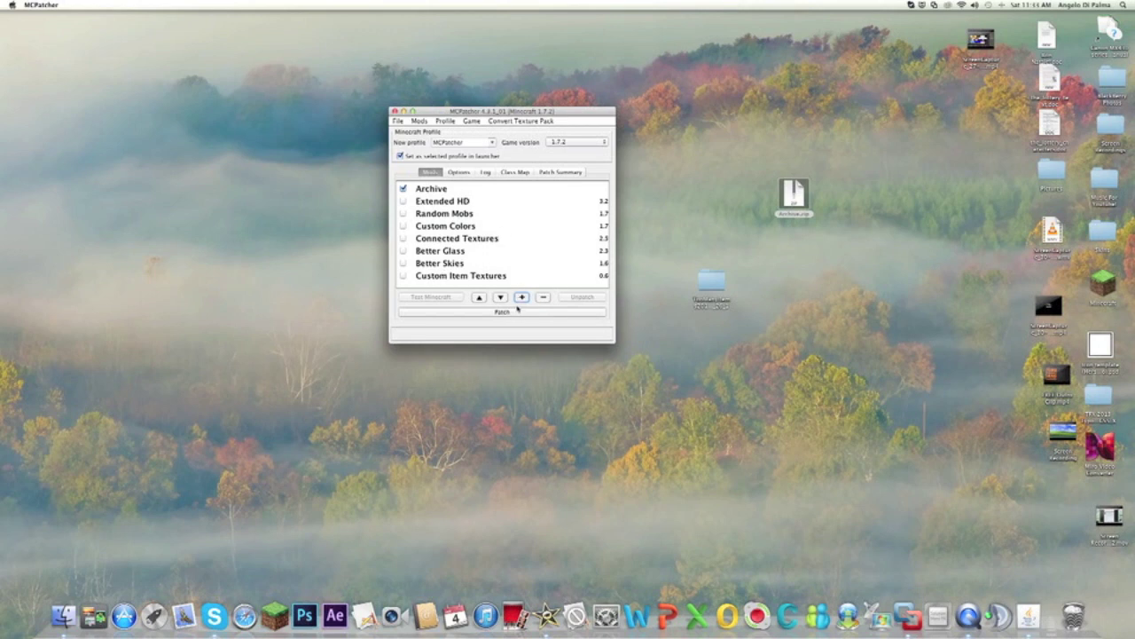
Step: Patch Minecraft 1.7.2 with the Archive mod, put the patcher window away and start the game from Minecraft Launcher using the MCPatcher profile
click(518, 310)
click(403, 112)
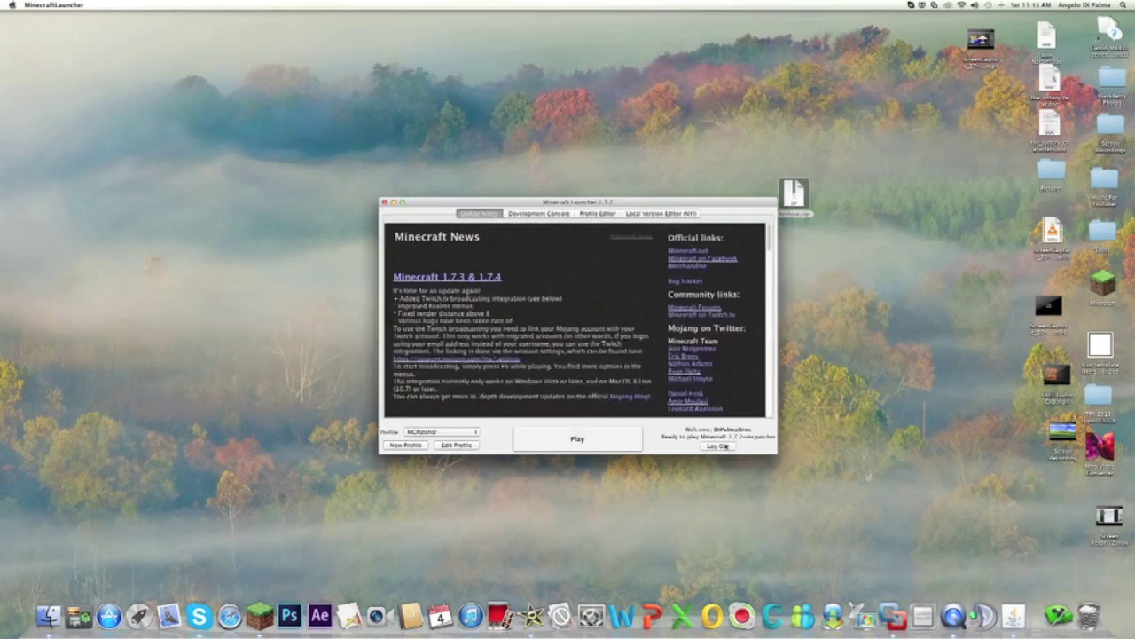
click(577, 438)
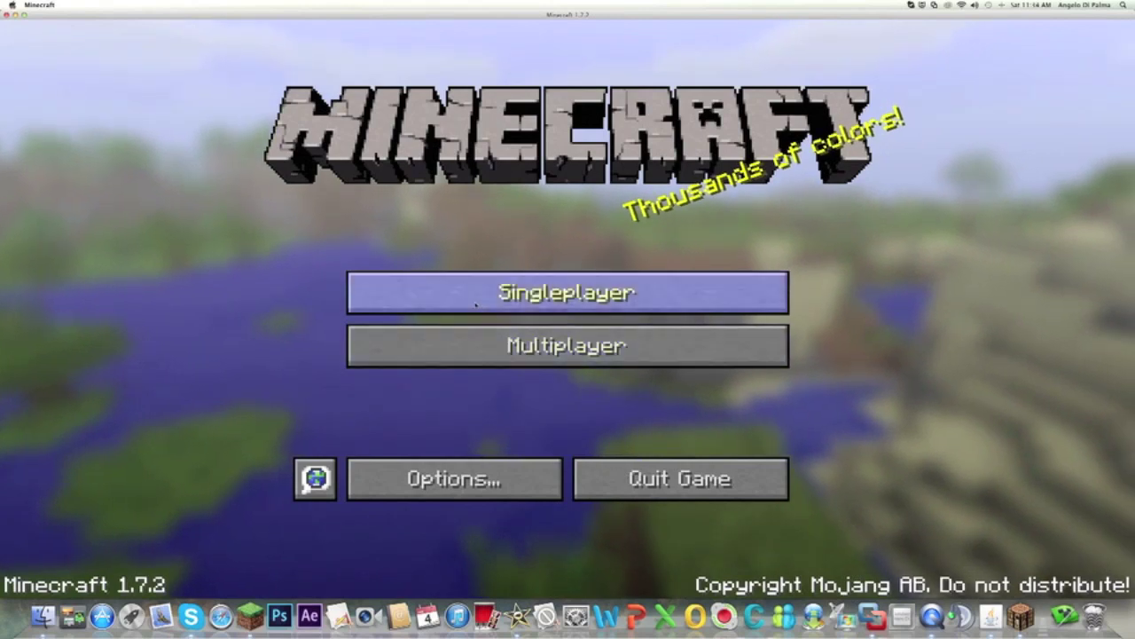
Step: Load the singleplayer world BLOCK CITY
click(476, 304)
click(475, 146)
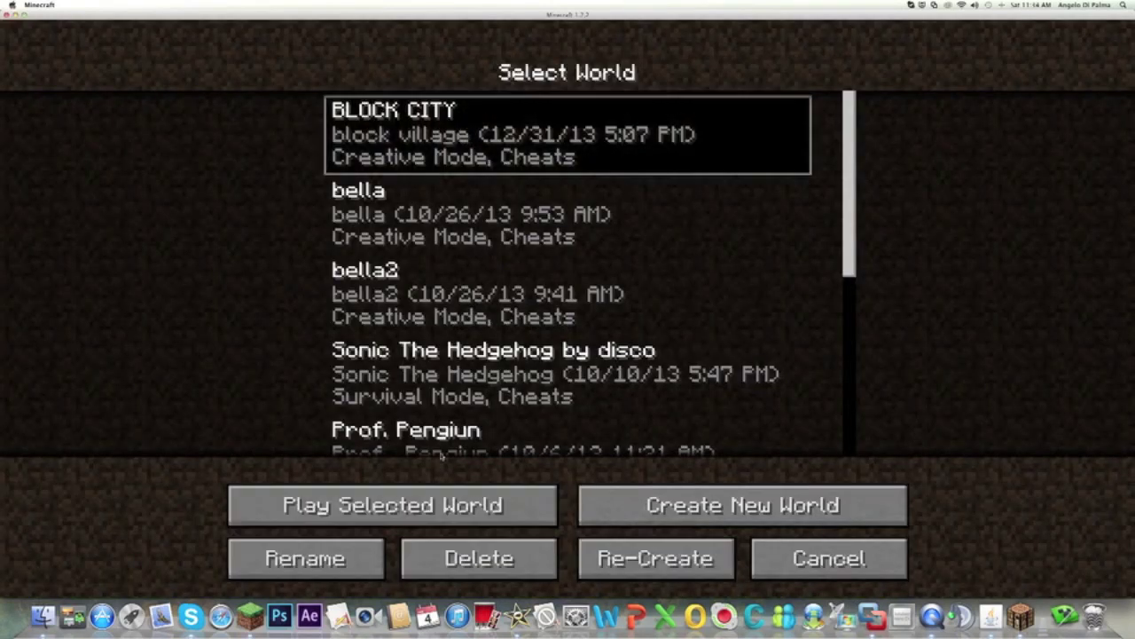
click(508, 497)
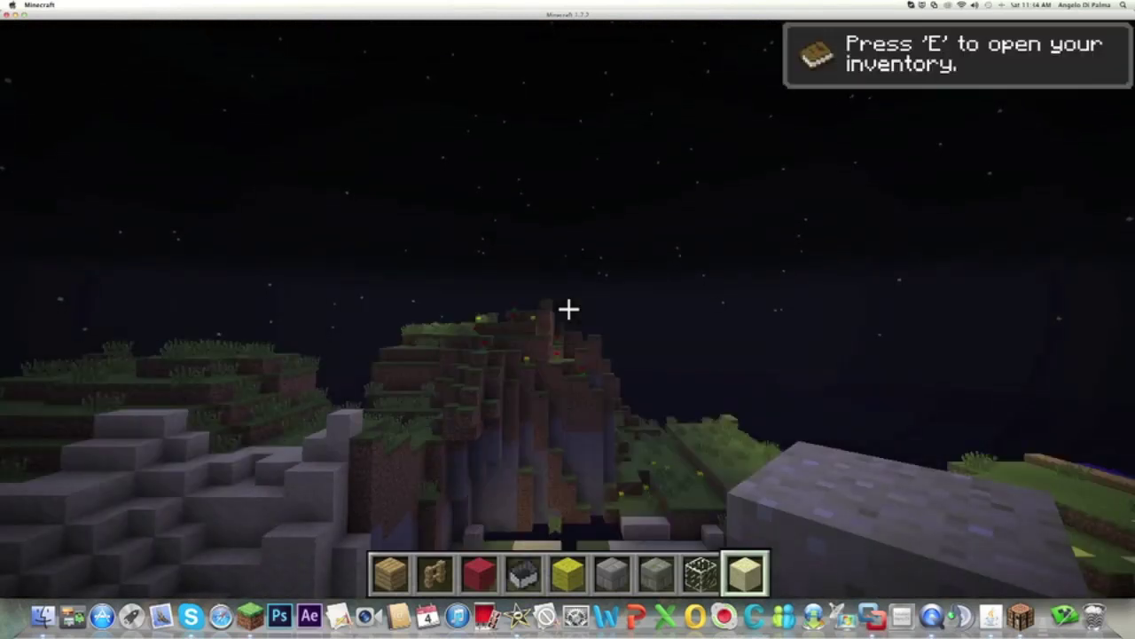
Step: Open the inventory to check for the TooManyItems item list and controls, and close it again
mouse_move(568, 308)
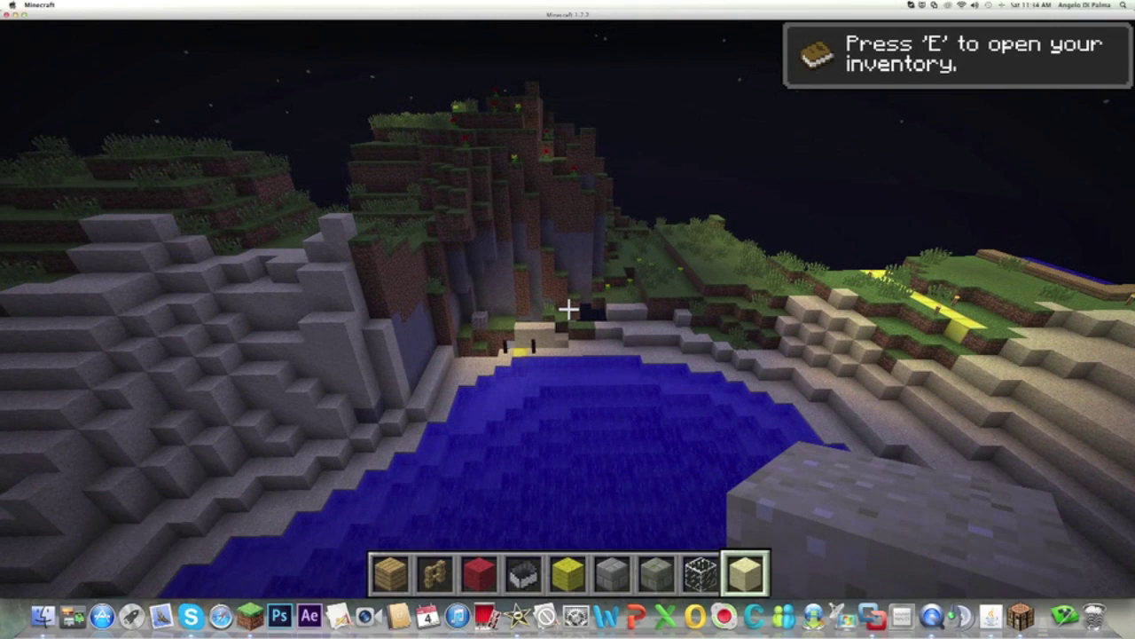
key(e)
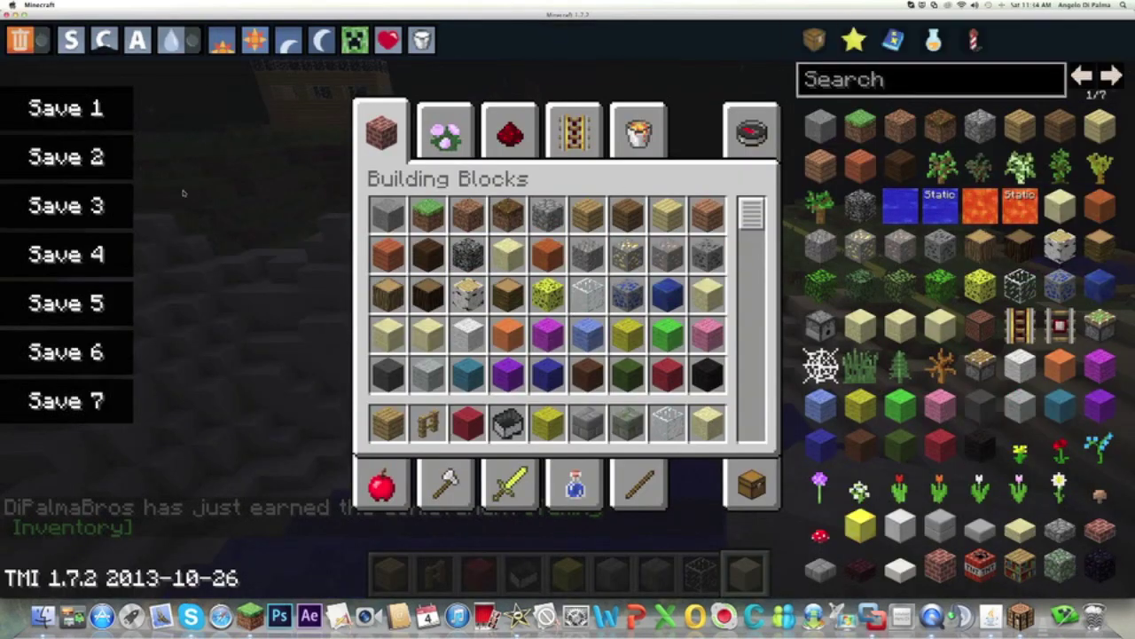
key(e)
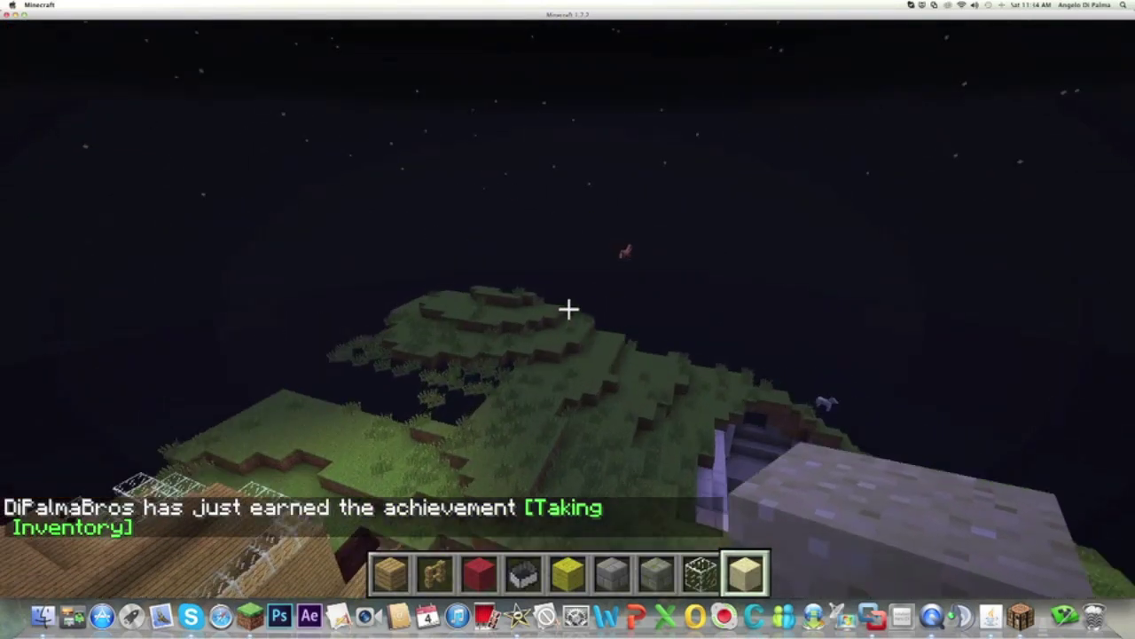
Step: Descend beside the wooden house and walk past it across the grassy field to look around the world
key(shift)
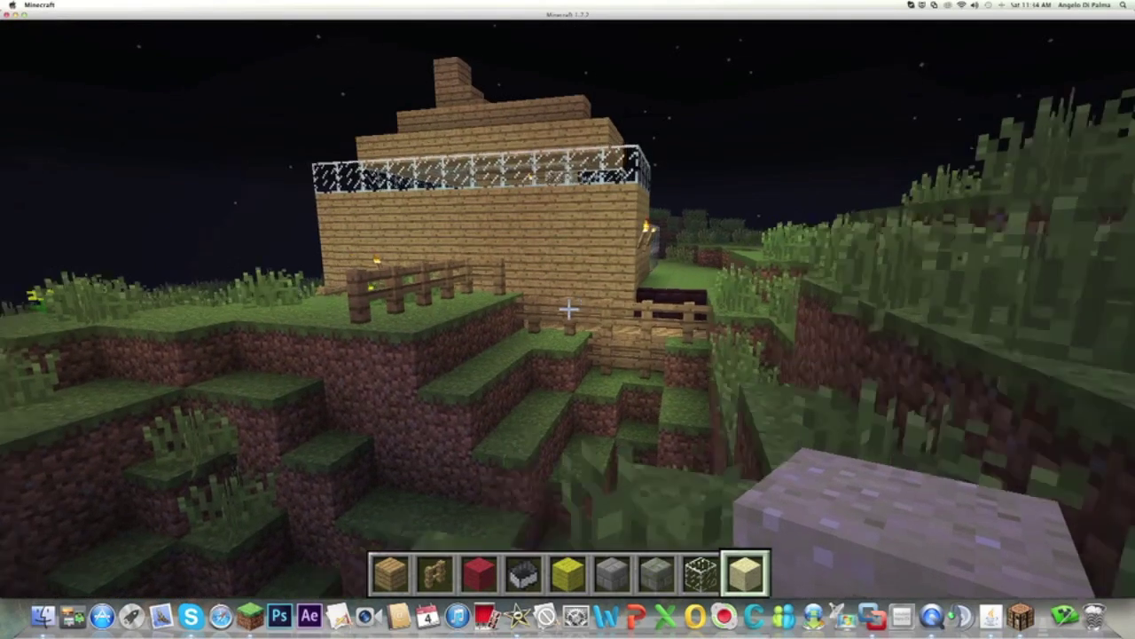
key(w)
key(w)
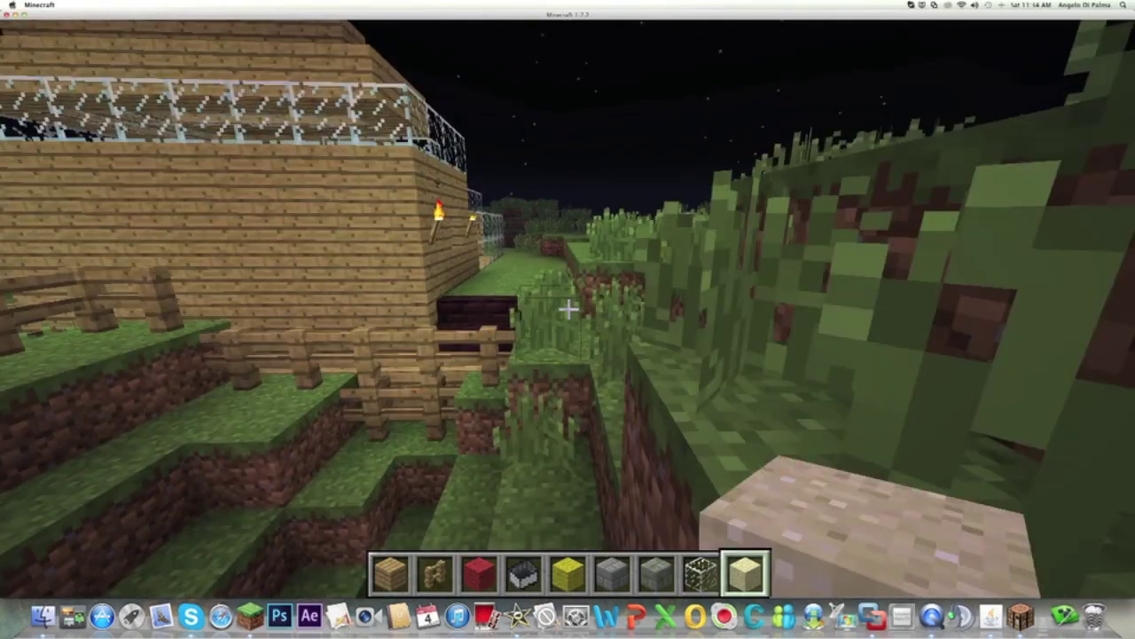
key(w)
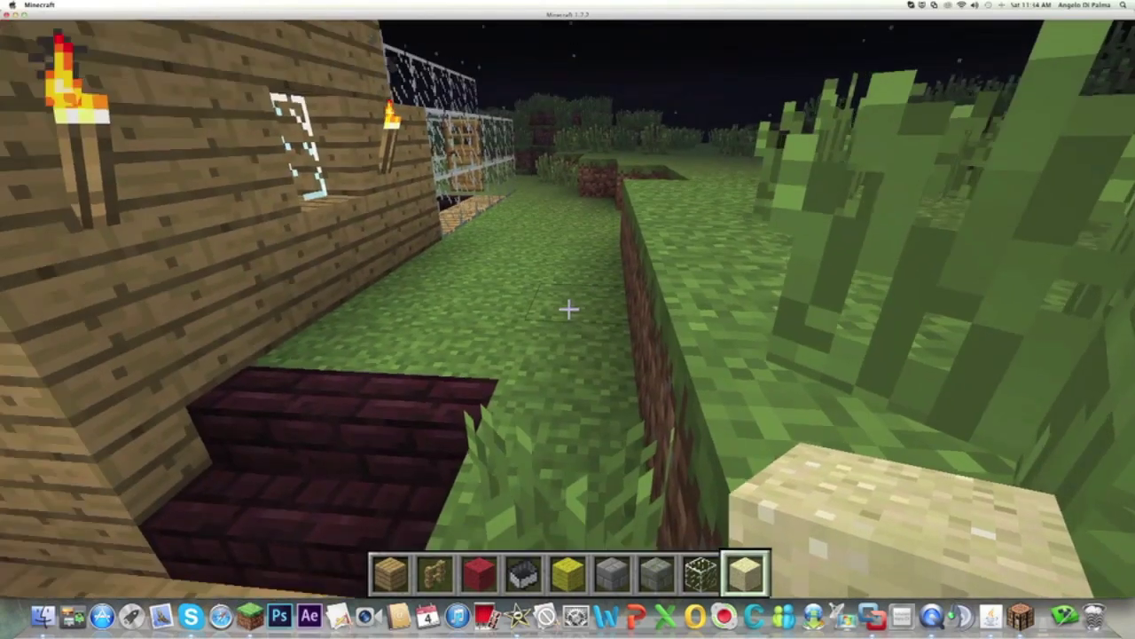
key(w)
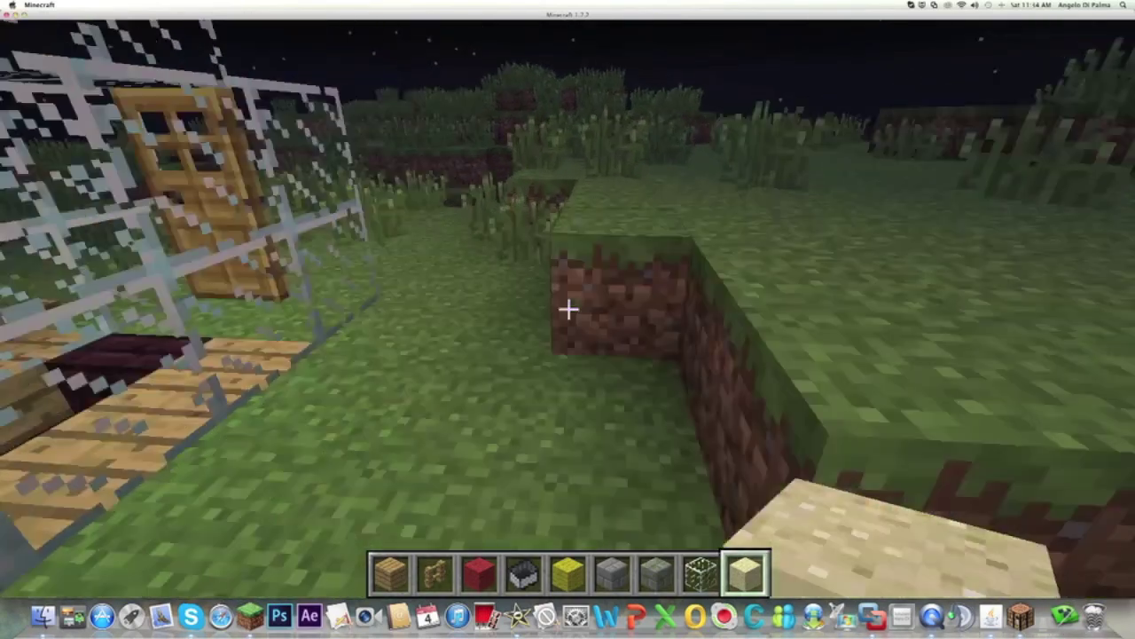
key(w)
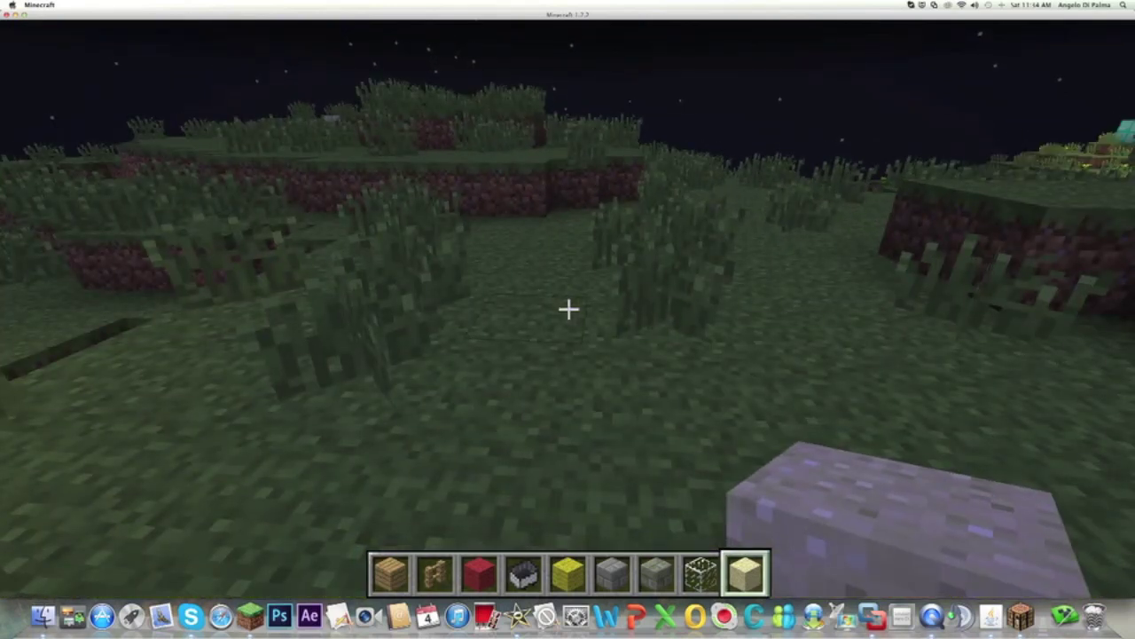
key(w)
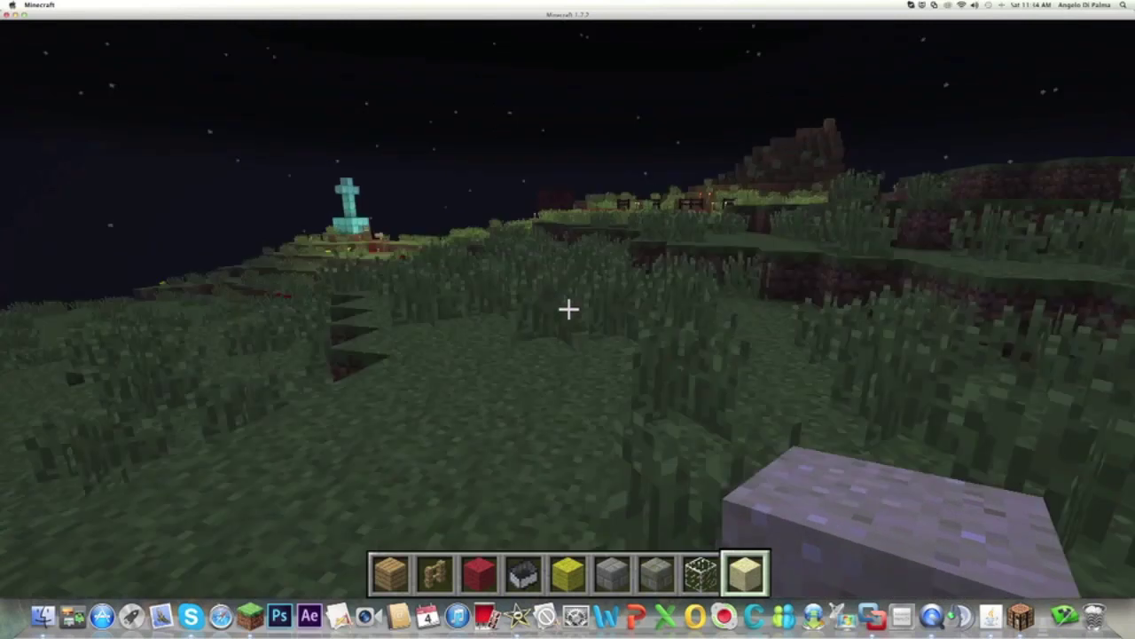
key(w)
key(w)
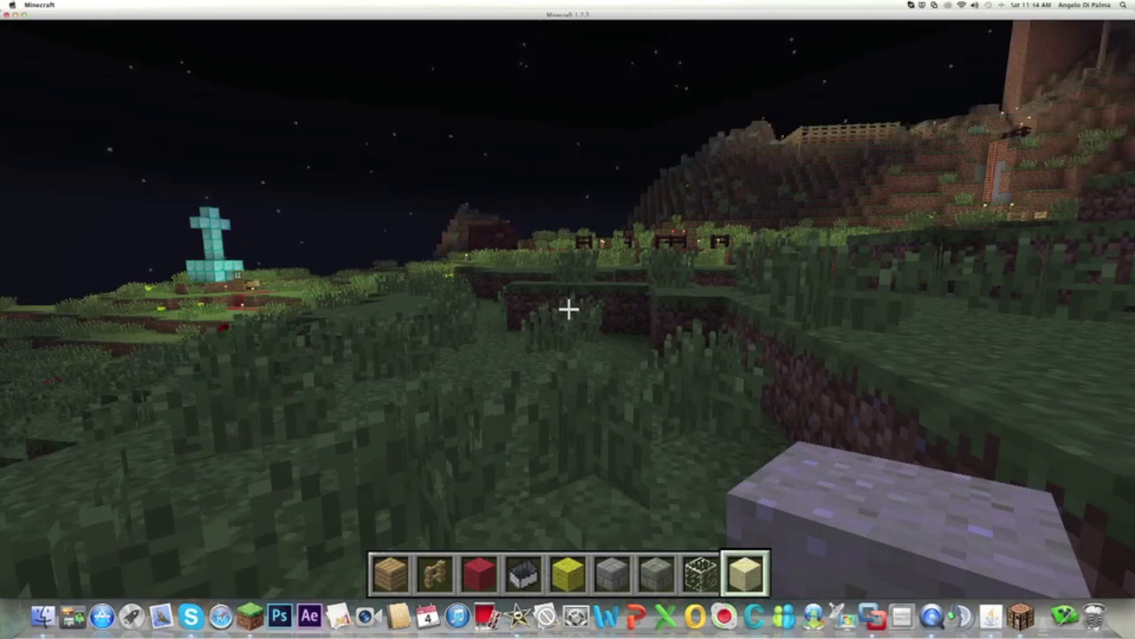
key(w)
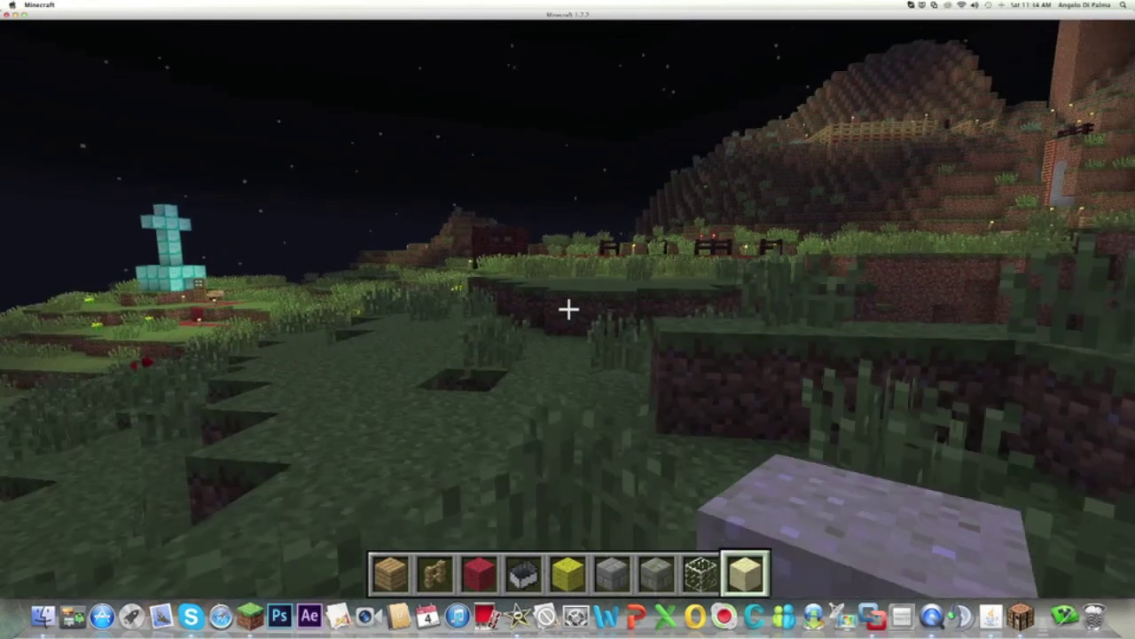
key(w)
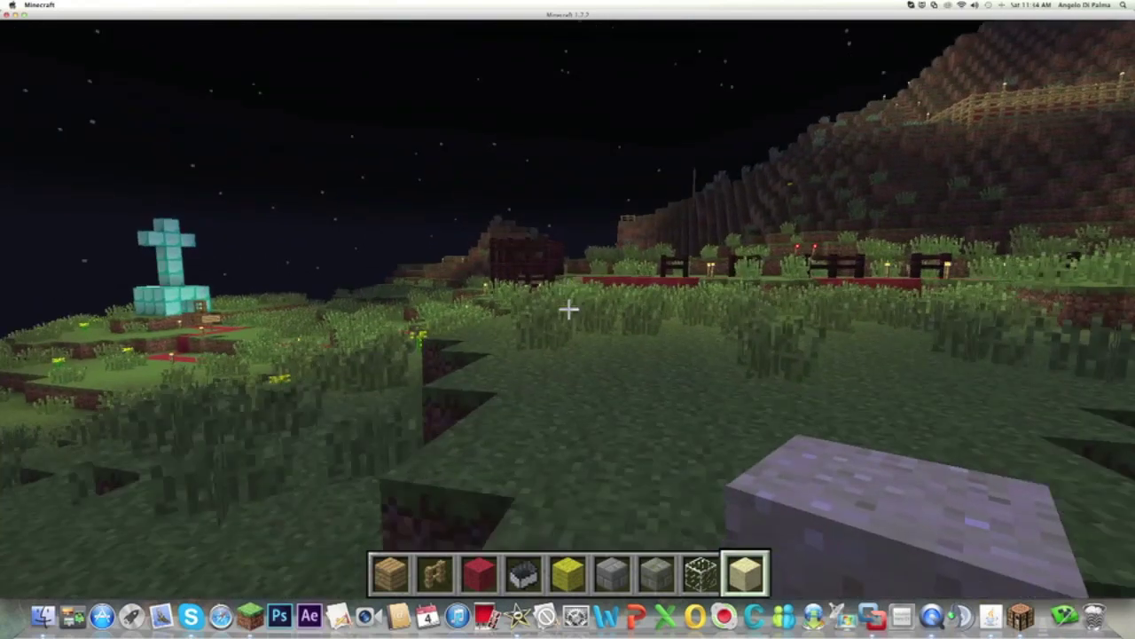
key(w)
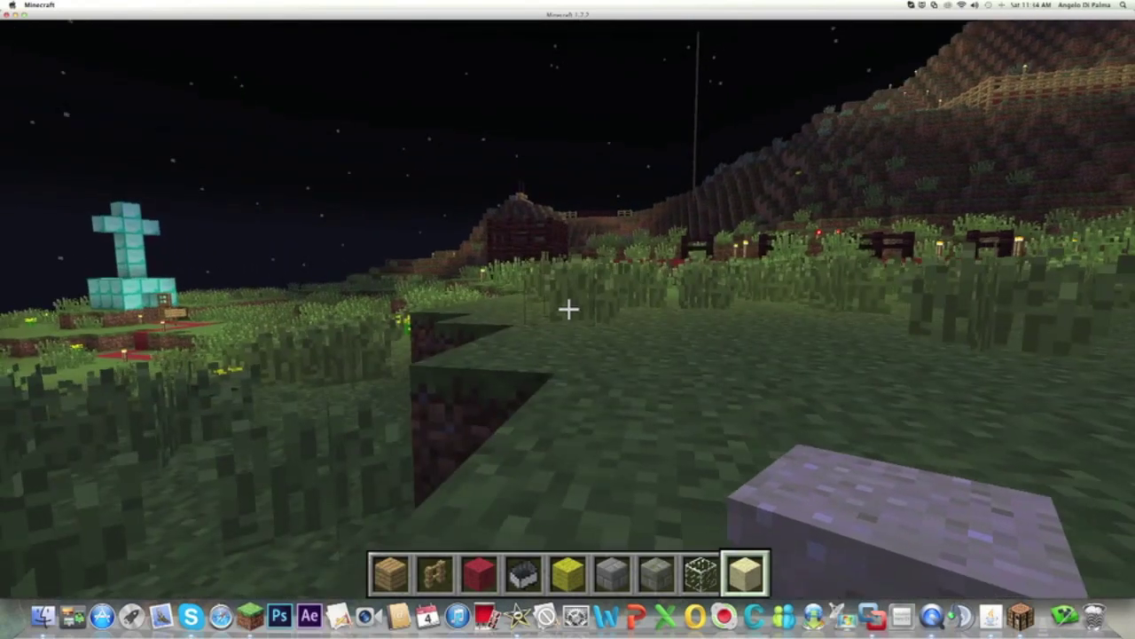